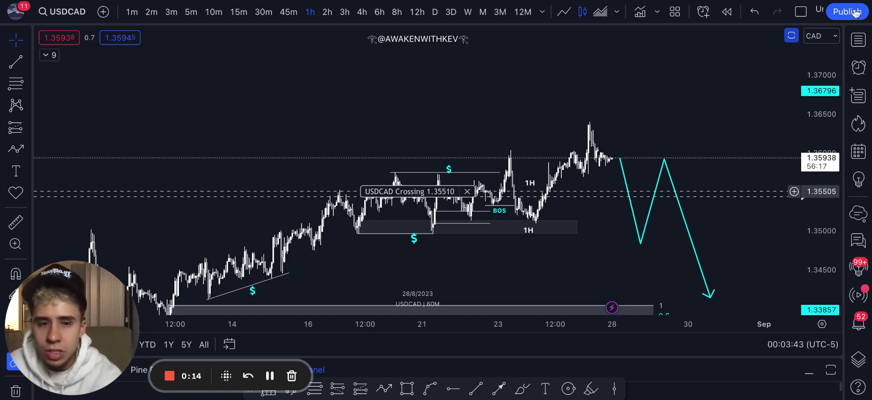
Load the DXY chart from the watchlist and set it to the daily timeframe with a compressed price scale.
{"action": "left_click", "coordinate": [864, 48]}
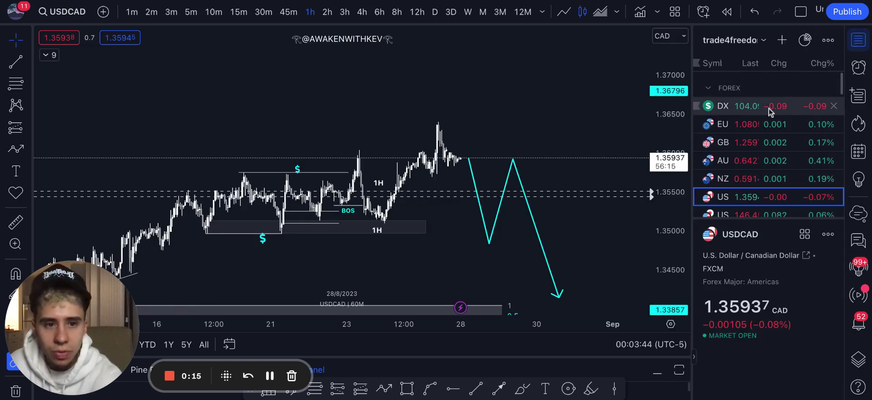
{"action": "left_click", "coordinate": [722, 106]}
{"action": "left_click", "coordinate": [859, 42]}
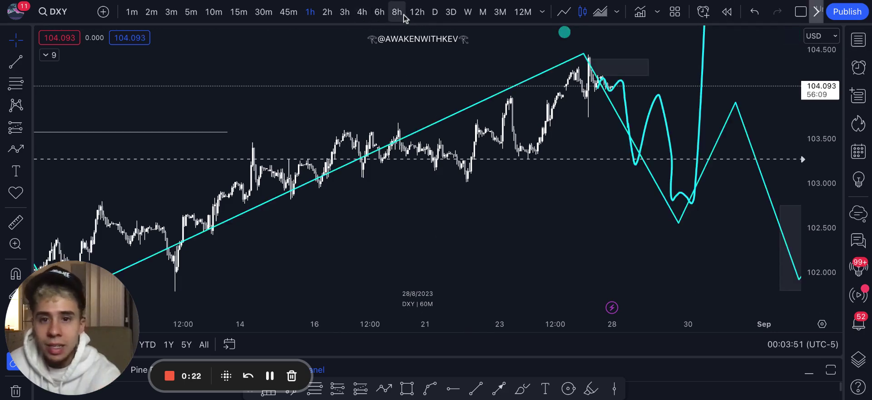
{"action": "left_click", "coordinate": [434, 12]}
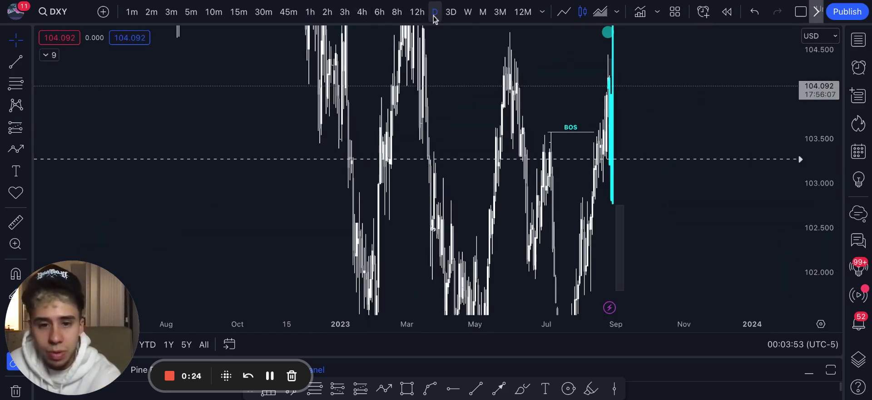
{"action": "left_click_drag", "start_coordinate": [822, 141], "coordinate": [824, 302]}
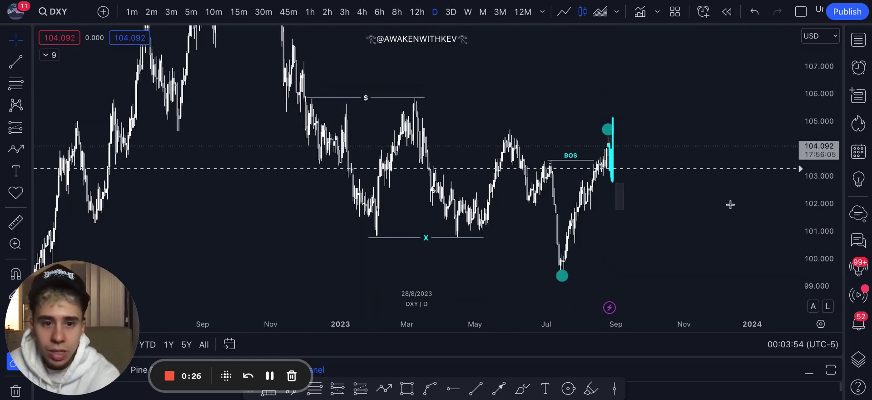
Delete the cyan freehand projection drawn over the latest DXY candles at the end of August.
{"action": "scroll", "coordinate": [730, 204], "scroll_direction": "up", "scroll_amount": 4}
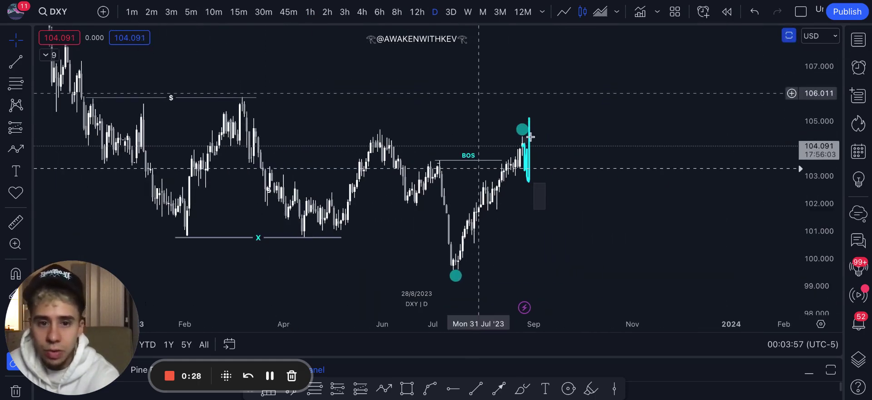
{"action": "scroll", "coordinate": [531, 137], "scroll_direction": "up", "scroll_amount": 5}
{"action": "scroll", "coordinate": [537, 149], "scroll_direction": "up", "scroll_amount": 3}
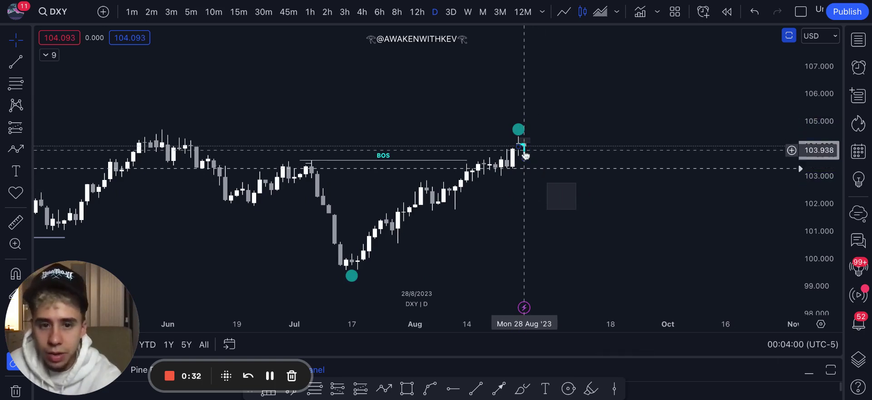
{"action": "double_click", "coordinate": [524, 154]}
{"action": "key", "text": "Escape"}
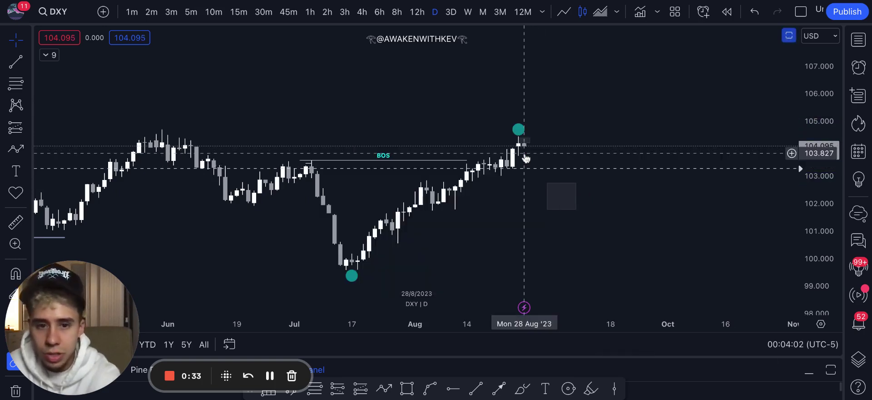
Examine the daily DXY structure from the March high through the July low to the latest August candles.
{"action": "scroll", "coordinate": [595, 131], "scroll_direction": "up", "scroll_amount": 5}
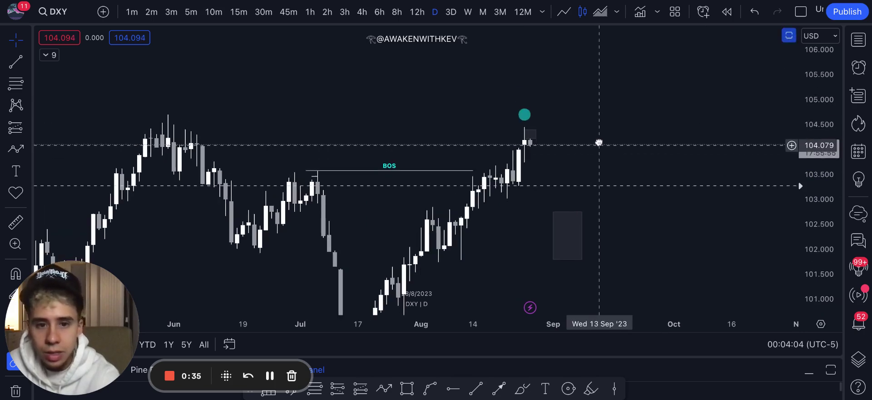
{"action": "scroll", "coordinate": [571, 179], "scroll_direction": "down", "scroll_amount": 5}
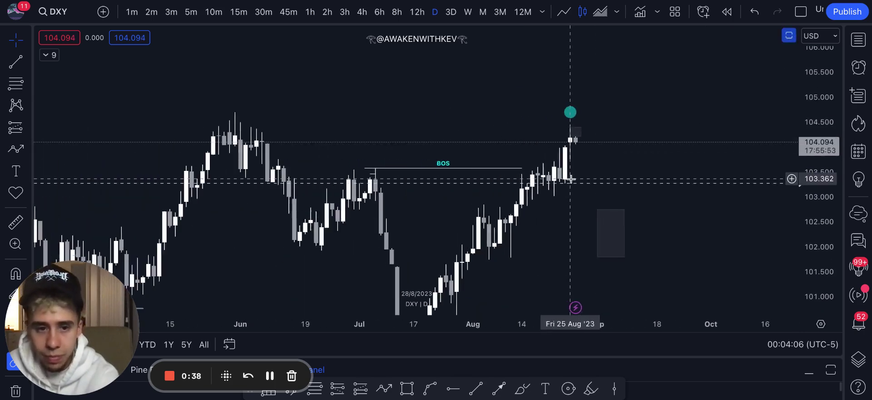
{"action": "double_click", "coordinate": [813, 102]}
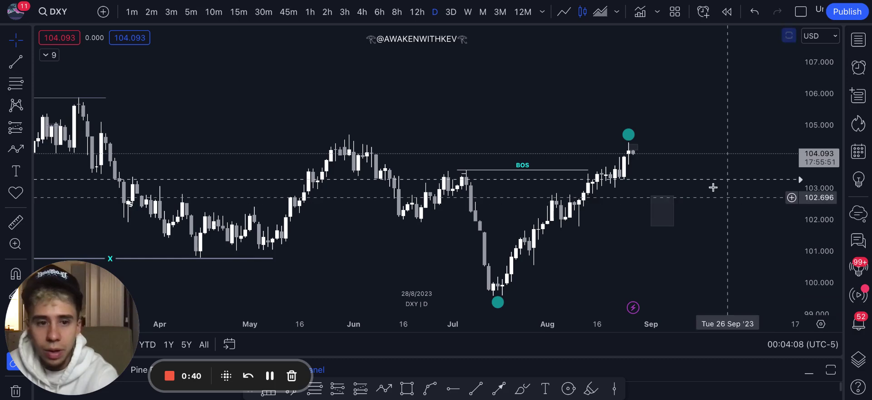
{"action": "left_click_drag", "start_coordinate": [685, 93], "coordinate": [657, 78]}
{"action": "scroll", "coordinate": [657, 78], "scroll_direction": "down", "scroll_amount": 3}
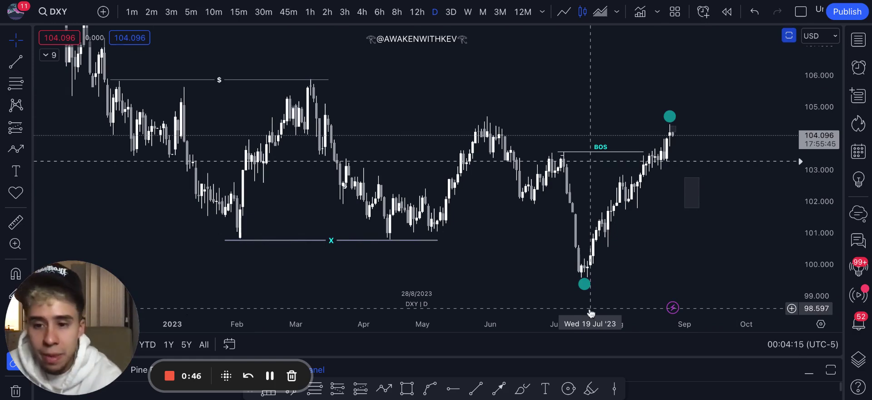
{"action": "scroll", "coordinate": [638, 253], "scroll_direction": "up", "scroll_amount": 3}
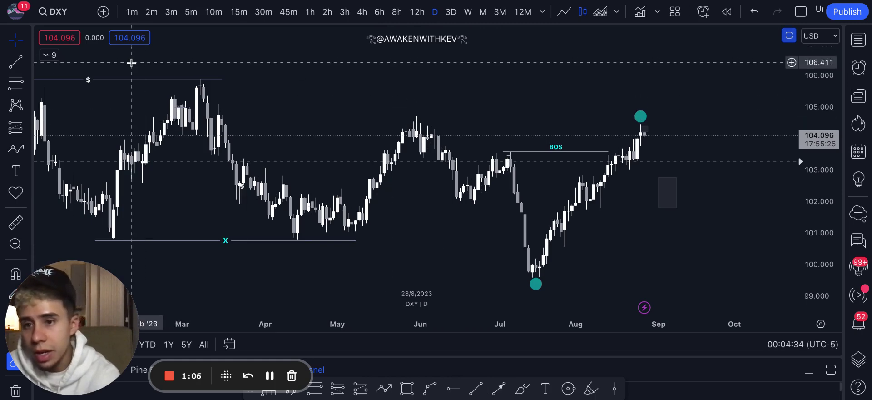
{"action": "scroll", "coordinate": [168, 81], "scroll_direction": "down", "scroll_amount": 2}
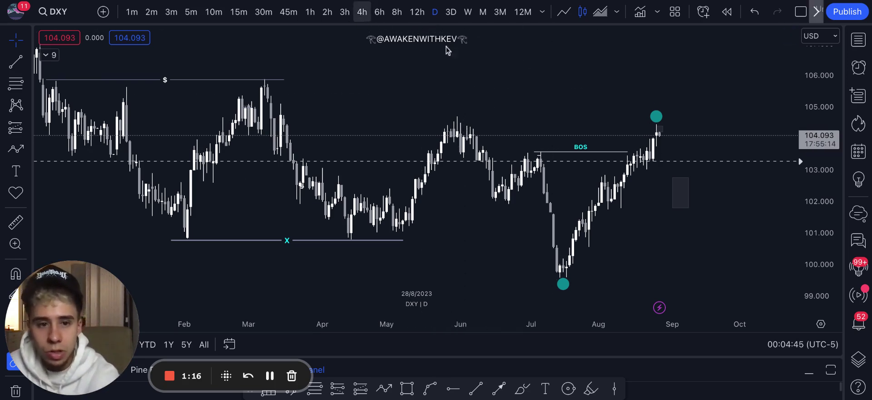
Switch to the 4h timeframe and raise the first low of the cyan projected path to about 103.35.
{"action": "left_click_drag", "start_coordinate": [822, 241], "coordinate": [823, 57]}
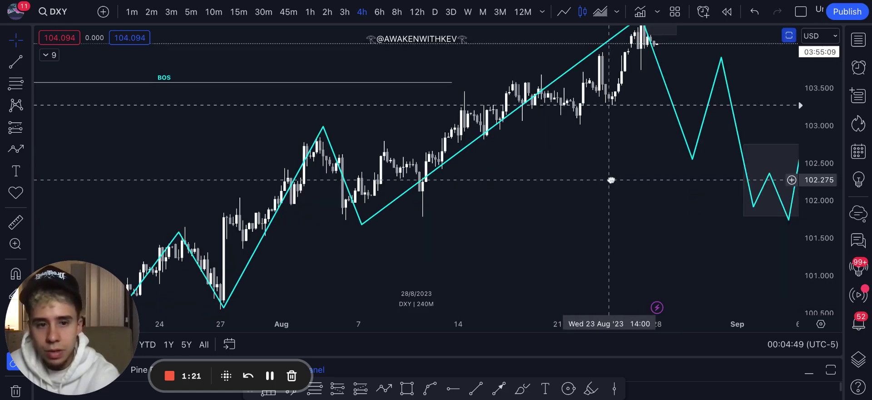
{"action": "scroll", "coordinate": [659, 218], "scroll_direction": "down", "scroll_amount": 5}
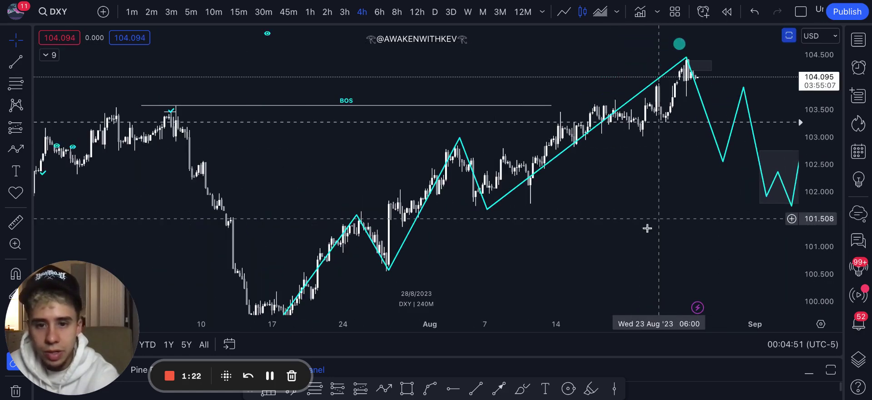
{"action": "left_click_drag", "start_coordinate": [638, 173], "coordinate": [578, 122]}
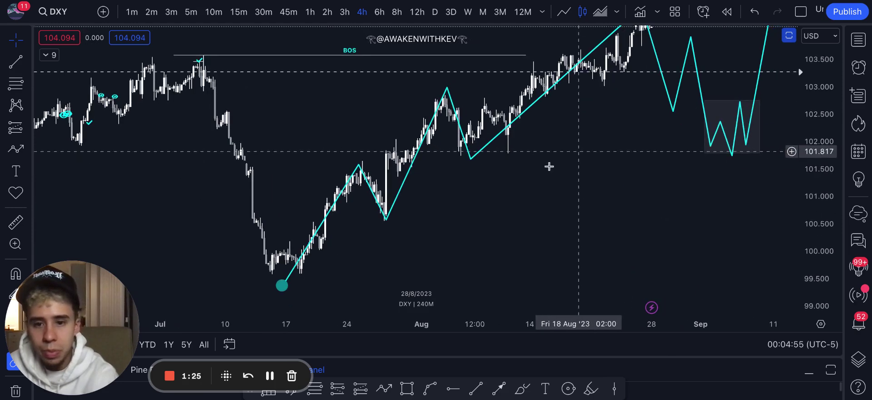
{"action": "left_click_drag", "start_coordinate": [609, 170], "coordinate": [528, 248]}
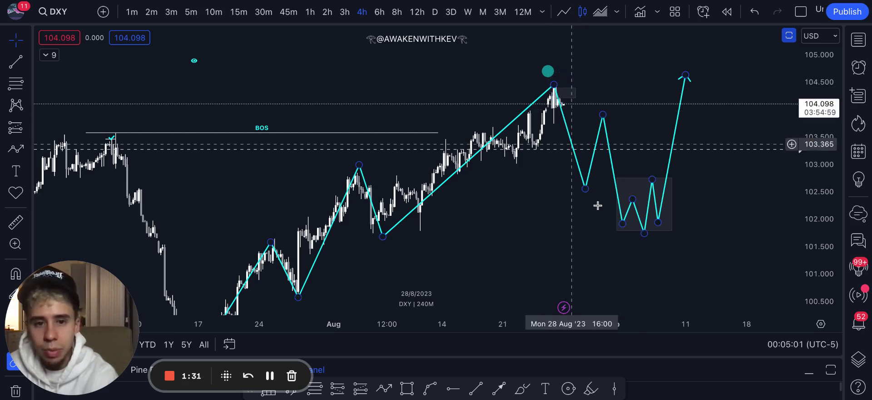
{"action": "left_click", "coordinate": [586, 193]}
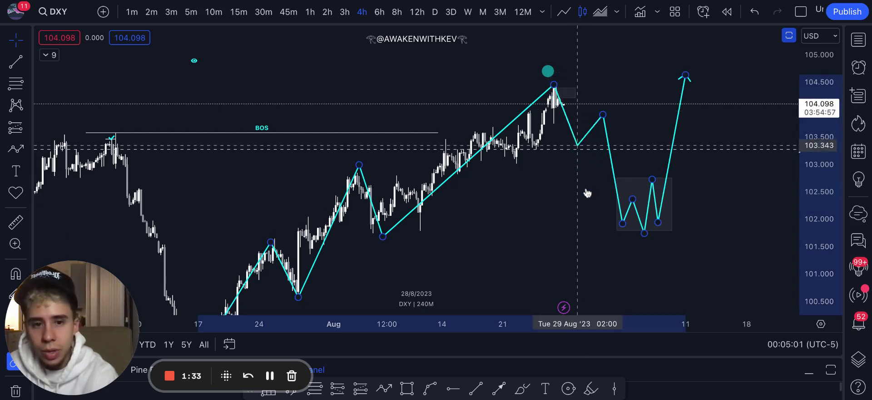
{"action": "left_click_drag", "start_coordinate": [576, 144], "coordinate": [576, 144]}
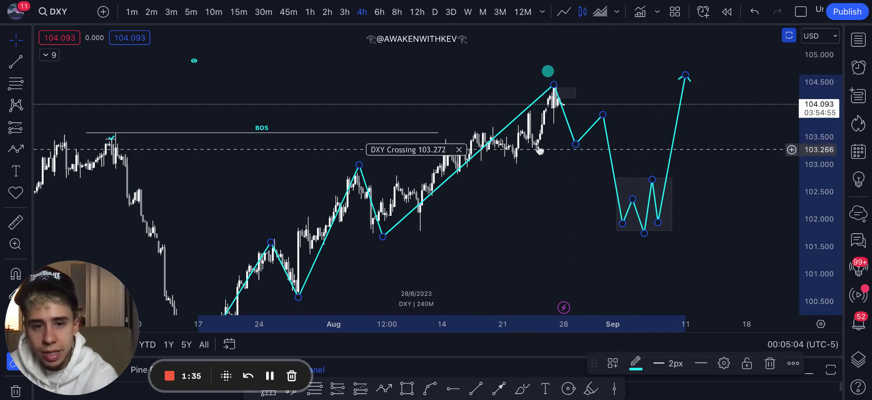
Draw a rectangle zone between 103.266 and 103.542, spanning from 23 August to 11 September.
{"action": "left_click", "coordinate": [407, 388]}
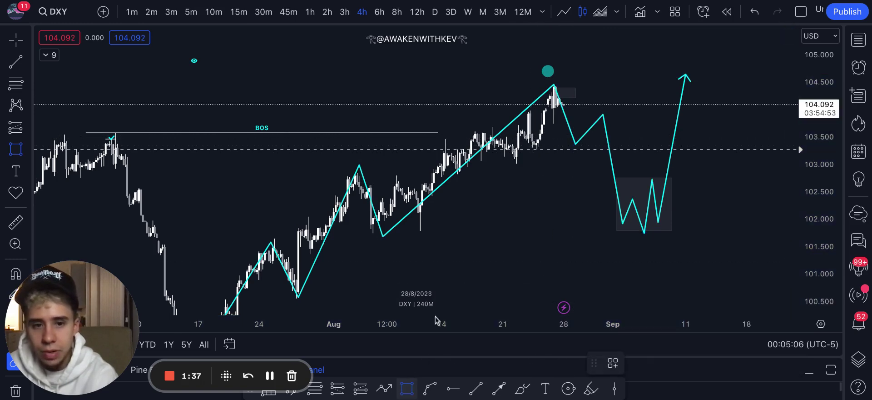
{"action": "left_click_drag", "start_coordinate": [532, 150], "coordinate": [689, 135]}
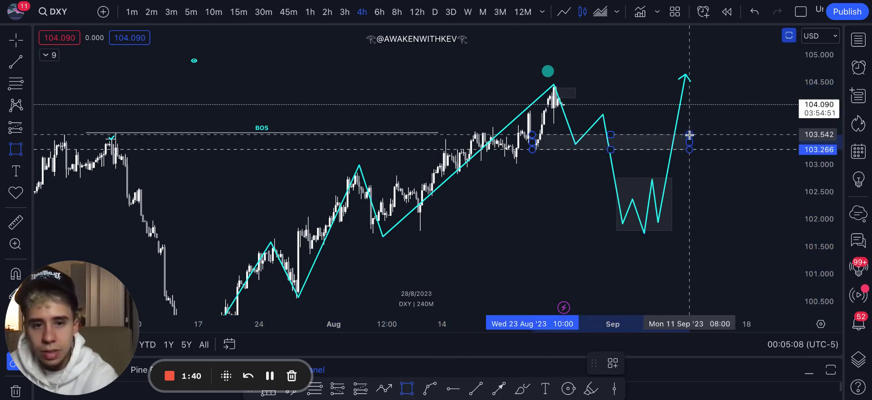
{"action": "left_click", "coordinate": [712, 108]}
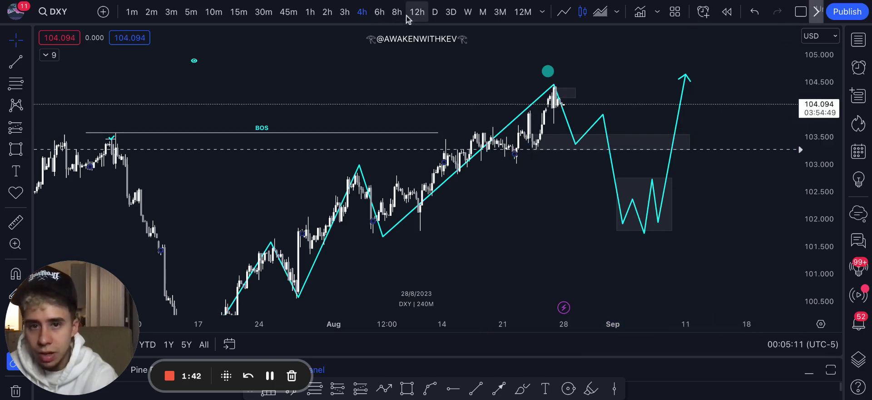
Check the new rectangle zone against the late-August candles on the daily timeframe and return to 4h.
{"action": "left_click", "coordinate": [435, 13]}
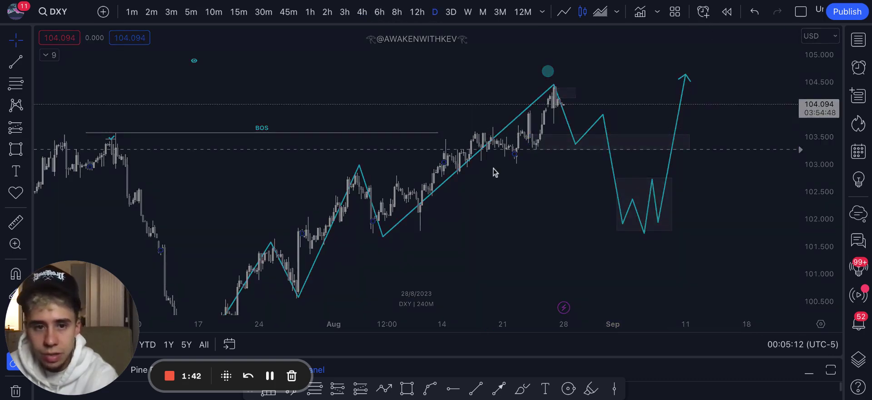
{"action": "scroll", "coordinate": [494, 169], "scroll_direction": "up", "scroll_amount": 5}
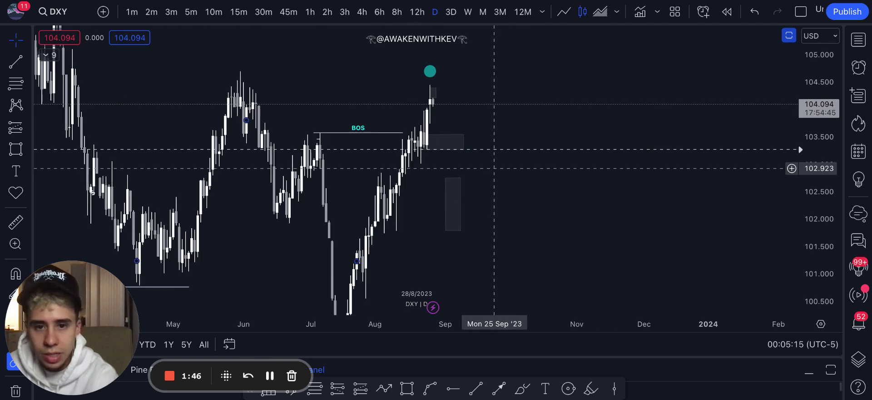
{"action": "scroll", "coordinate": [493, 168], "scroll_direction": "up", "scroll_amount": 5}
{"action": "left_click", "coordinate": [315, 140]}
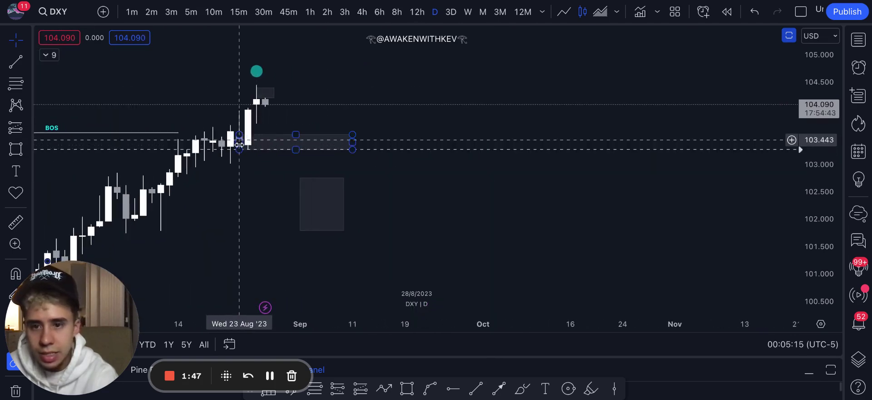
{"action": "left_click", "coordinate": [253, 157]}
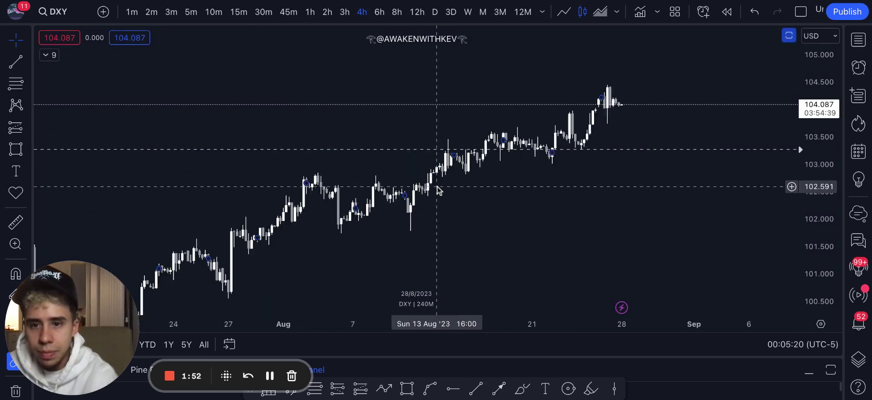
Reshape the cyan projection by moving its first pullback high to about 103.97 and its first low to about 102.9.
{"action": "scroll", "coordinate": [439, 186], "scroll_direction": "right", "scroll_amount": 3}
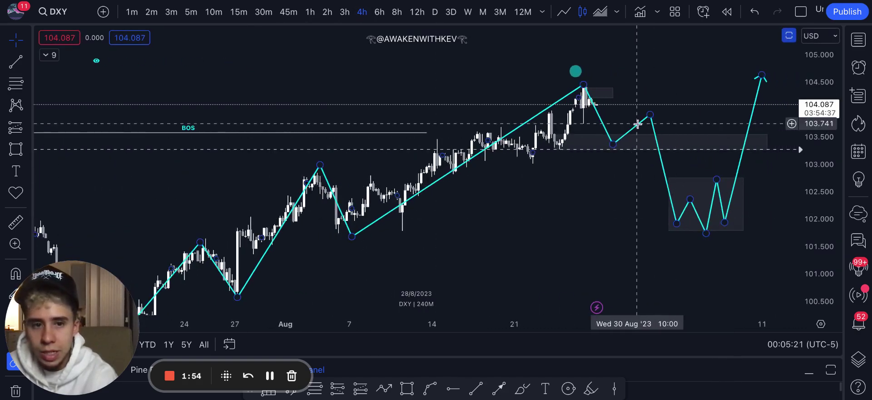
{"action": "mouse_move", "coordinate": [651, 115]}
{"action": "left_mouse_down"}
{"action": "mouse_move", "coordinate": [668, 26]}
{"action": "mouse_move", "coordinate": [630, 92]}
{"action": "mouse_move", "coordinate": [625, 113]}
{"action": "mouse_move", "coordinate": [635, 111]}
{"action": "left_mouse_up"}
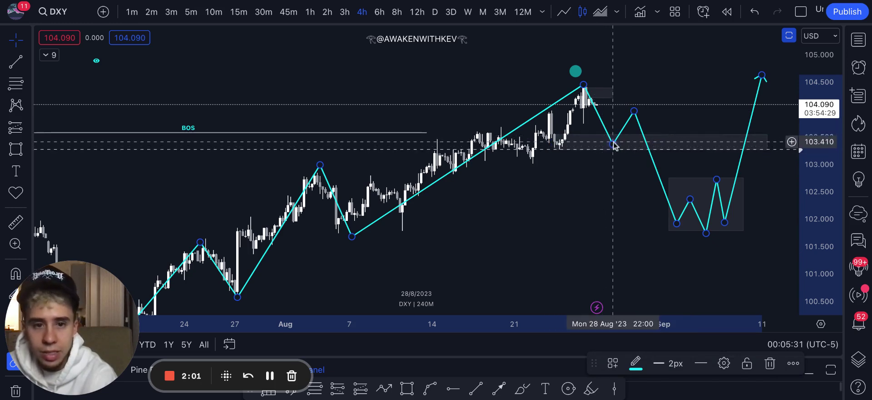
{"action": "left_click_drag", "start_coordinate": [612, 144], "coordinate": [610, 148]}
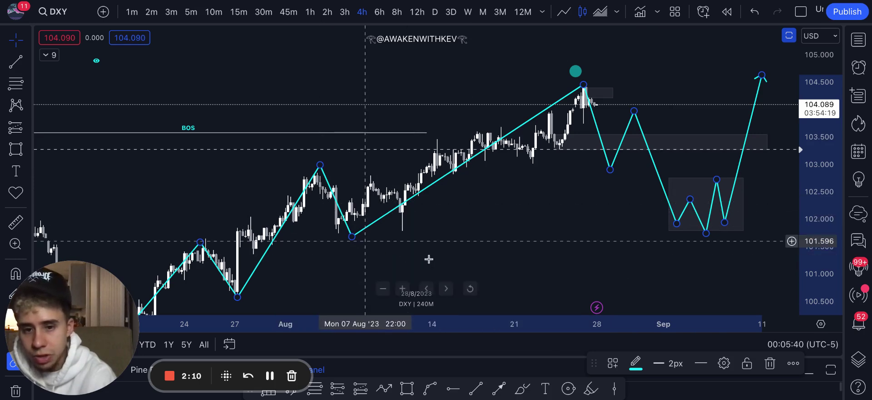
Draw a Fib retracement from the 10 August low at 101.795 up to 104.394, extending to 8 September.
{"action": "left_click", "coordinate": [318, 390]}
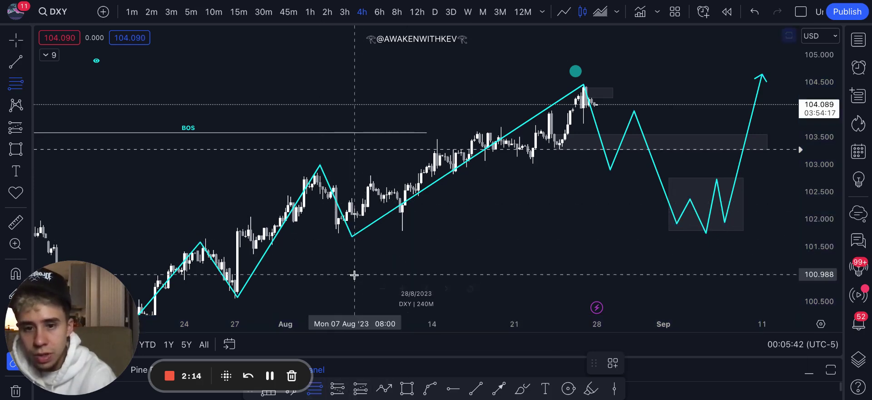
{"action": "left_click", "coordinate": [400, 230]}
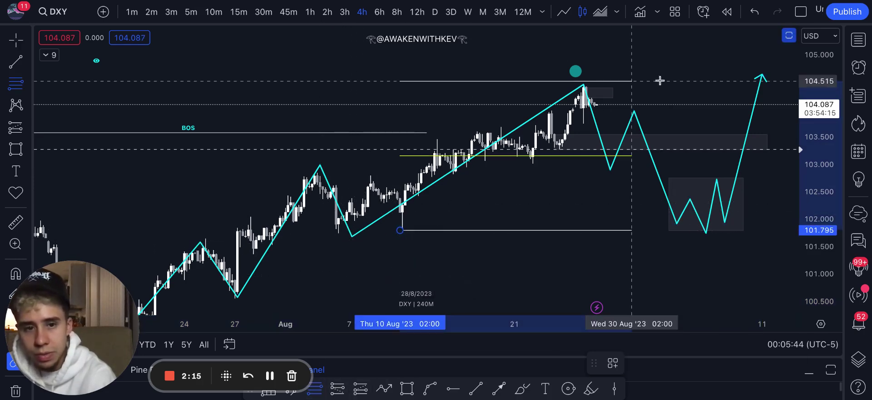
{"action": "left_click", "coordinate": [754, 82]}
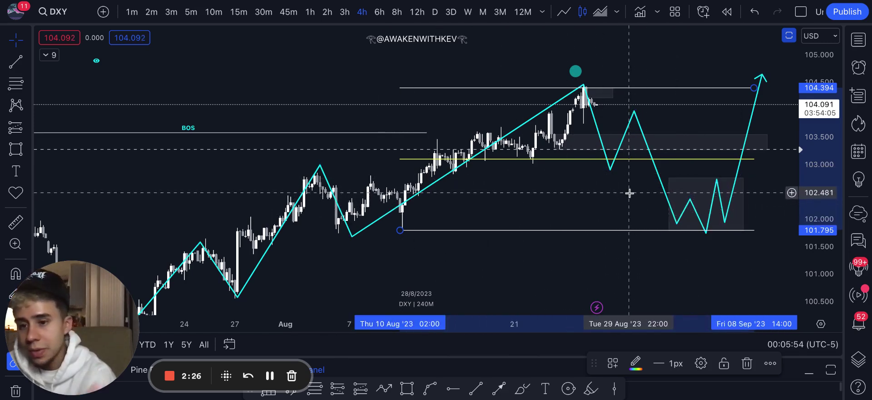
Draw a rising trend line beneath the swing lows, from about 101.35 at the end of July to about 101.87 in mid-August.
{"action": "left_click_drag", "start_coordinate": [590, 282], "coordinate": [578, 253]}
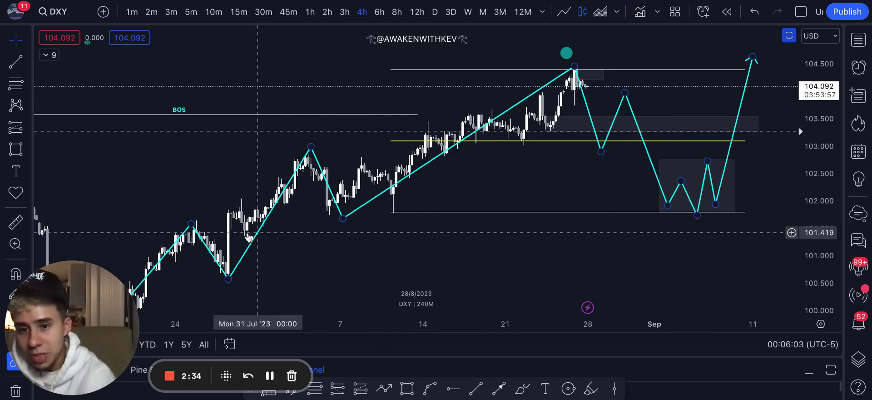
{"action": "left_click", "coordinate": [480, 391]}
{"action": "left_click", "coordinate": [246, 236]}
{"action": "left_click", "coordinate": [410, 208]}
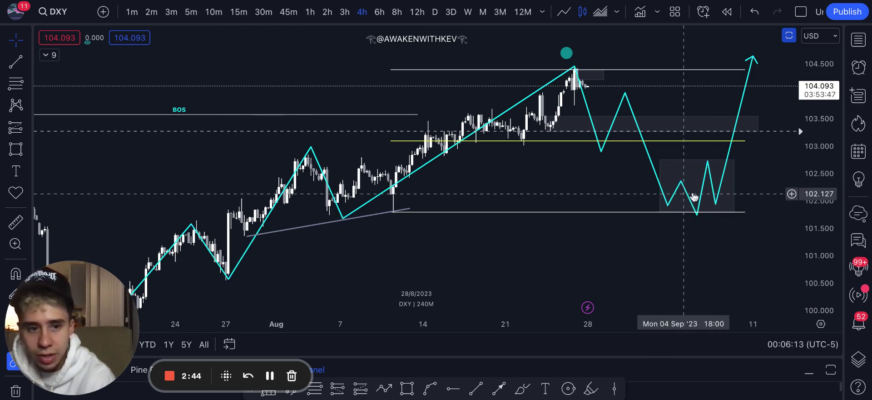
Move the lower September rectangle zone down below the Fib retracement's base, to between about 100.7 and 101.65.
{"action": "left_click_drag", "start_coordinate": [690, 161], "coordinate": [689, 221]}
{"action": "left_click", "coordinate": [642, 228]}
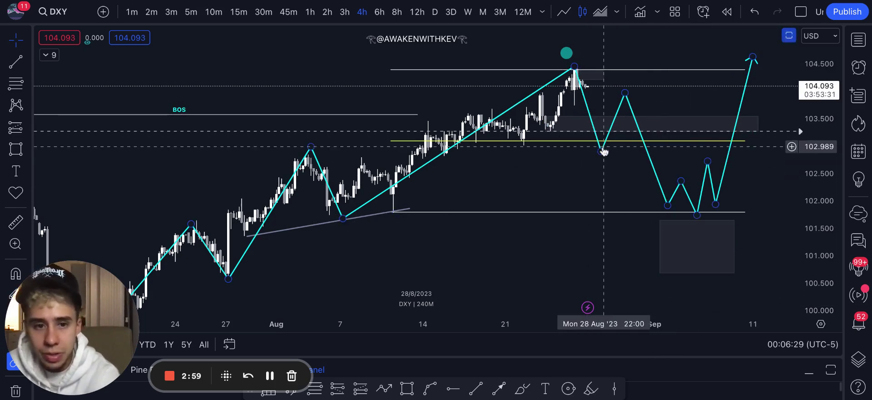
Raise the first low of the cyan DXY projection to about 103.25, inside the rectangle zone above the yellow level.
{"action": "left_click_drag", "start_coordinate": [603, 152], "coordinate": [601, 133]}
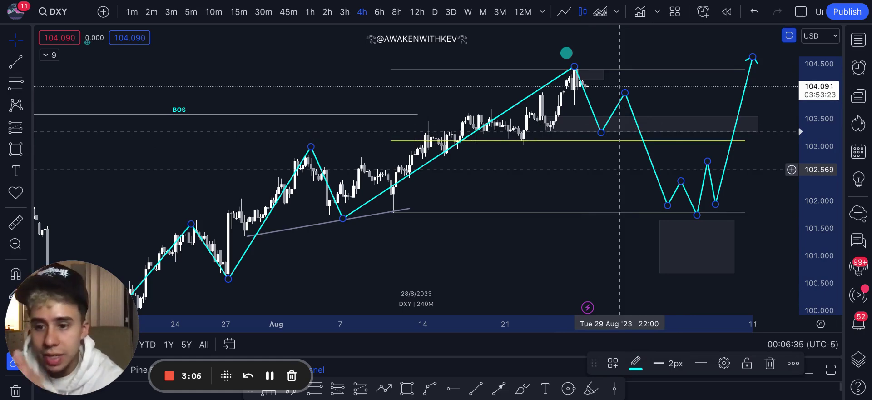
Switch from DXY to the EURUSD chart in the watchlist and set it to the 1-hour timeframe.
{"action": "left_click", "coordinate": [855, 40]}
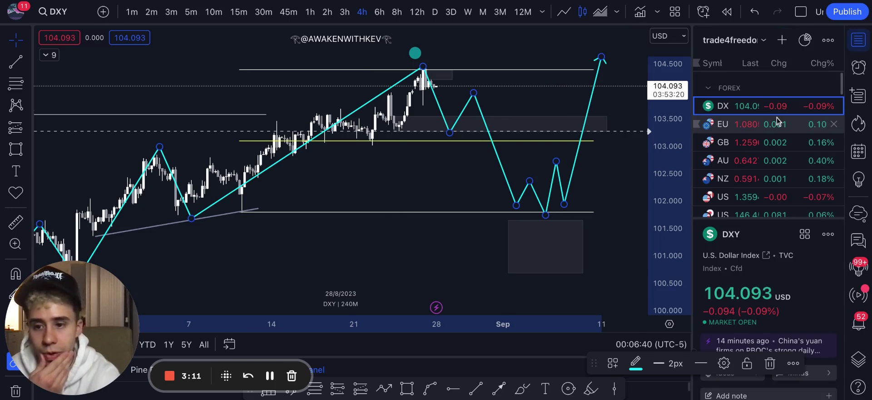
{"action": "left_click", "coordinate": [778, 122]}
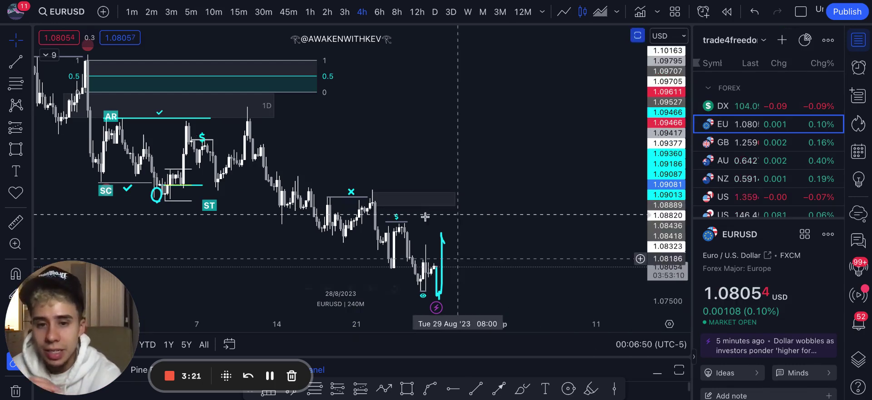
{"action": "left_click", "coordinate": [310, 13]}
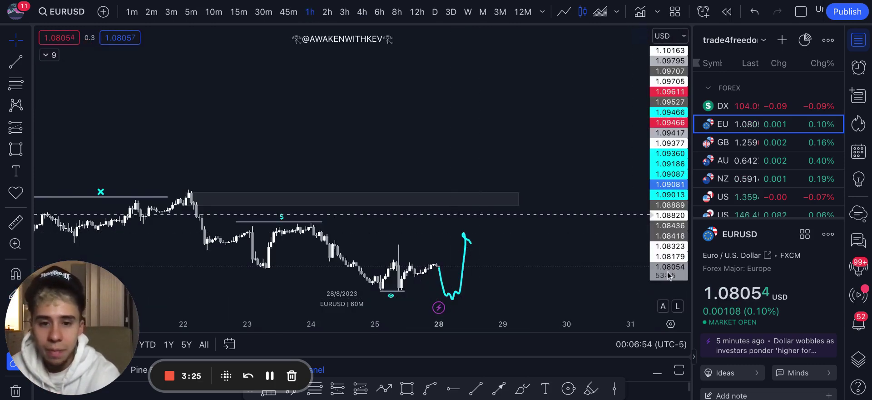
Examine the EURUSD hourly chart around the marked 25 August lows, the projected path and the liquidity level and zone above.
{"action": "left_click_drag", "start_coordinate": [666, 295], "coordinate": [666, 232]}
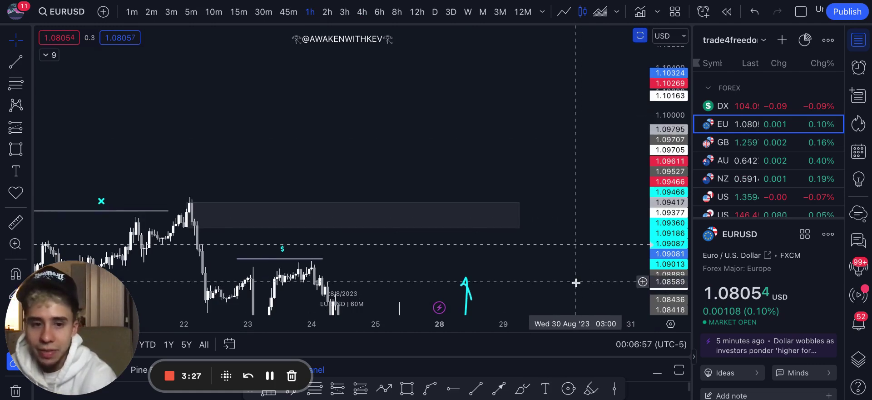
{"action": "left_click_drag", "start_coordinate": [577, 255], "coordinate": [582, 200]}
{"action": "scroll", "coordinate": [565, 159], "scroll_direction": "up", "scroll_amount": 3}
{"action": "scroll", "coordinate": [515, 261], "scroll_direction": "up", "scroll_amount": 1}
{"action": "left_click_drag", "start_coordinate": [509, 229], "coordinate": [575, 147]}
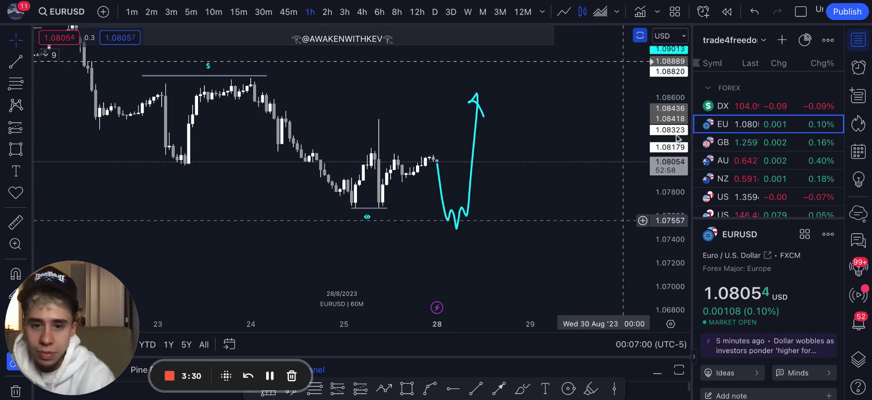
{"action": "left_click_drag", "start_coordinate": [670, 257], "coordinate": [598, 176]}
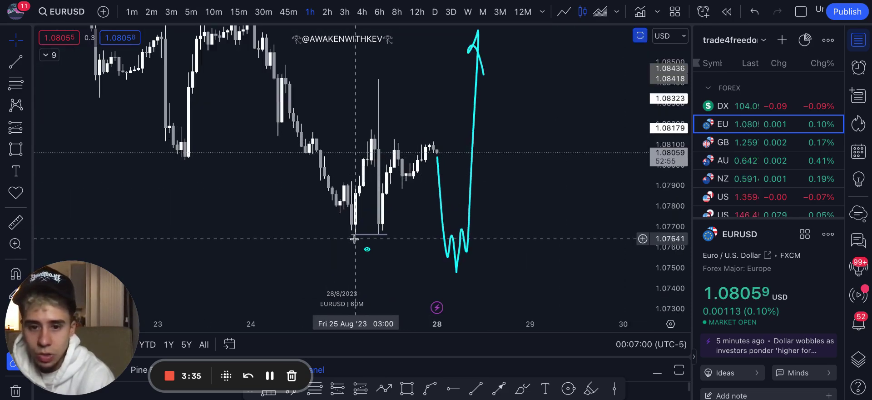
{"action": "left_click", "coordinate": [445, 241]}
{"action": "scroll", "coordinate": [533, 218], "scroll_direction": "up", "scroll_amount": 4}
{"action": "scroll", "coordinate": [532, 218], "scroll_direction": "left", "scroll_amount": 3}
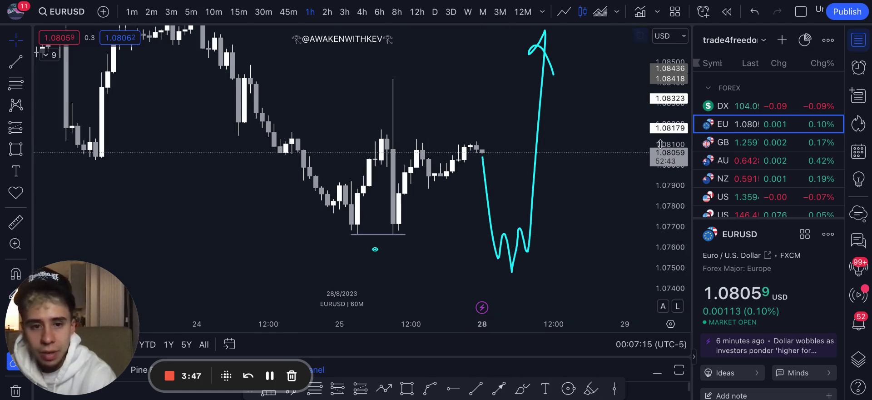
{"action": "left_click_drag", "start_coordinate": [661, 145], "coordinate": [662, 178]}
{"action": "left_click_drag", "start_coordinate": [623, 157], "coordinate": [628, 226]}
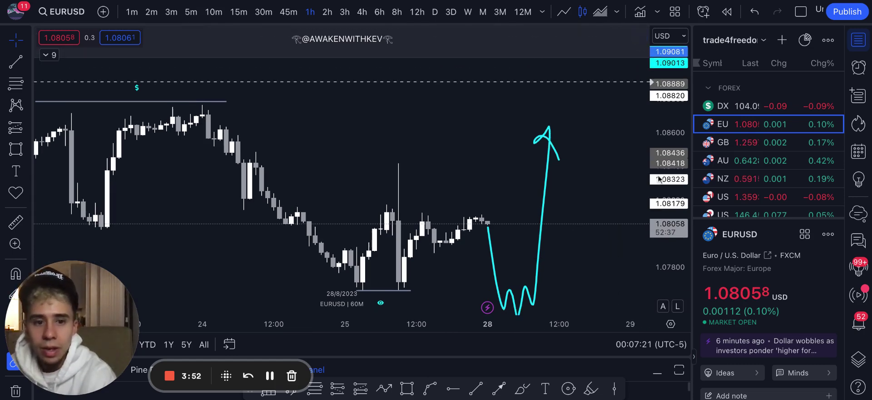
{"action": "scroll", "coordinate": [614, 203], "scroll_direction": "down", "scroll_amount": 3}
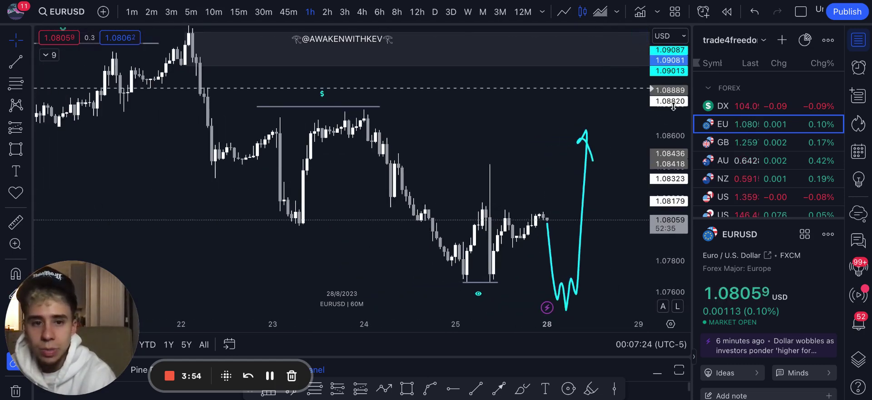
{"action": "left_click_drag", "start_coordinate": [673, 106], "coordinate": [668, 177]}
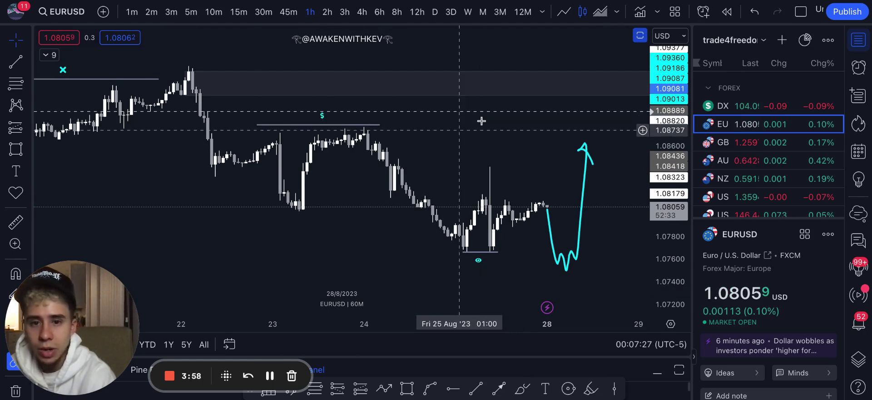
{"action": "left_click_drag", "start_coordinate": [459, 130], "coordinate": [430, 150]}
{"action": "scroll", "coordinate": [431, 150], "scroll_direction": "down", "scroll_amount": 2}
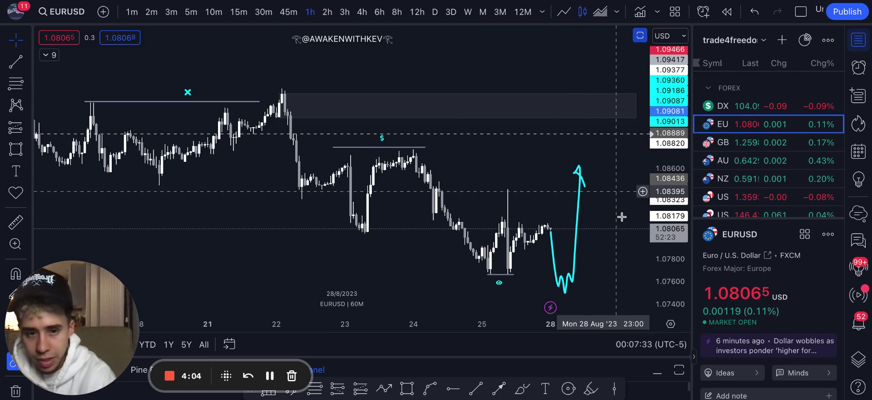
{"action": "scroll", "coordinate": [621, 216], "scroll_direction": "down", "scroll_amount": 5}
{"action": "scroll", "coordinate": [566, 130], "scroll_direction": "up", "scroll_amount": 3}
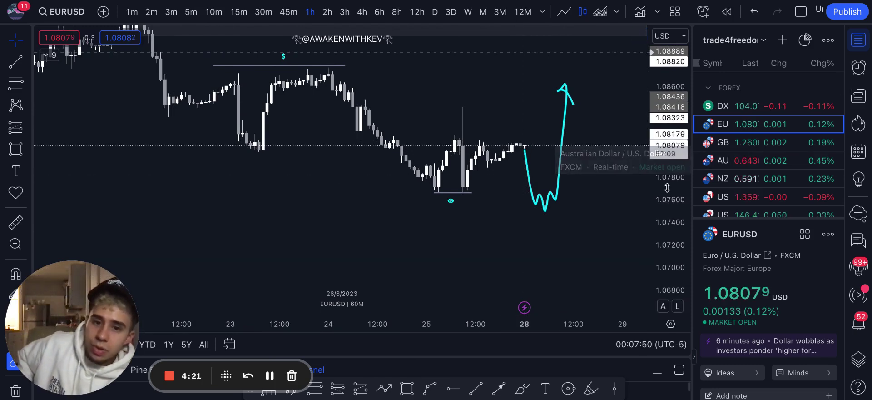
Open the GBPUSD chart, review its hourly price action and projections, and switch to the 15-minute timeframe.
{"action": "left_click", "coordinate": [747, 144]}
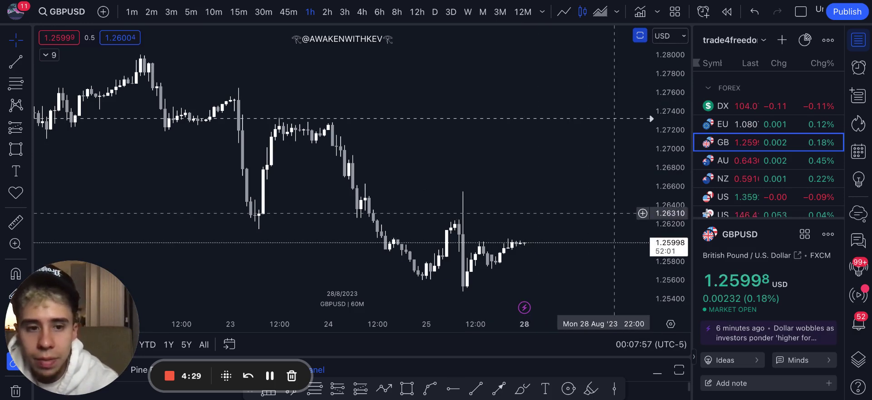
{"action": "left_click_drag", "start_coordinate": [669, 270], "coordinate": [573, 217]}
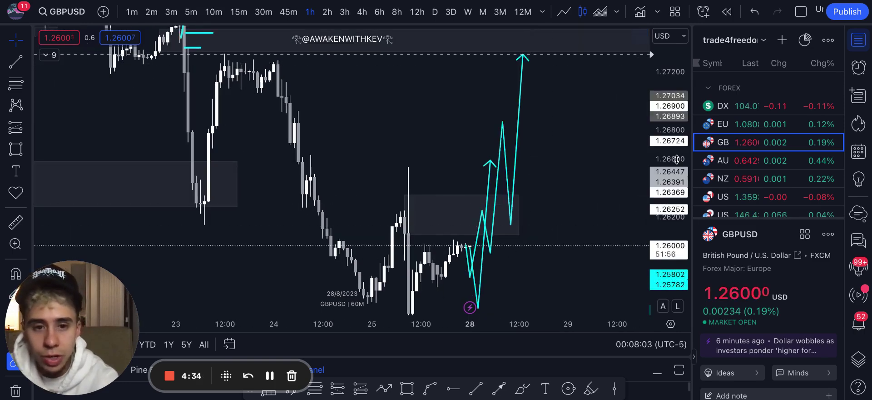
{"action": "left_click_drag", "start_coordinate": [677, 159], "coordinate": [676, 280]}
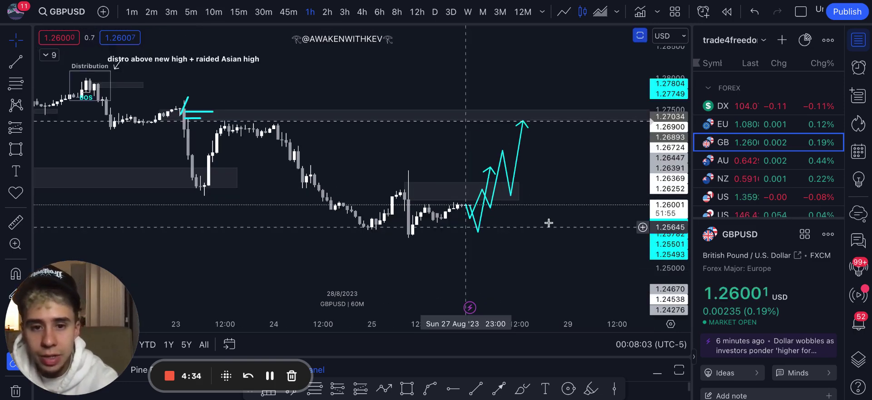
{"action": "left_click_drag", "start_coordinate": [642, 252], "coordinate": [642, 125]}
{"action": "left_click_drag", "start_coordinate": [673, 227], "coordinate": [674, 94]}
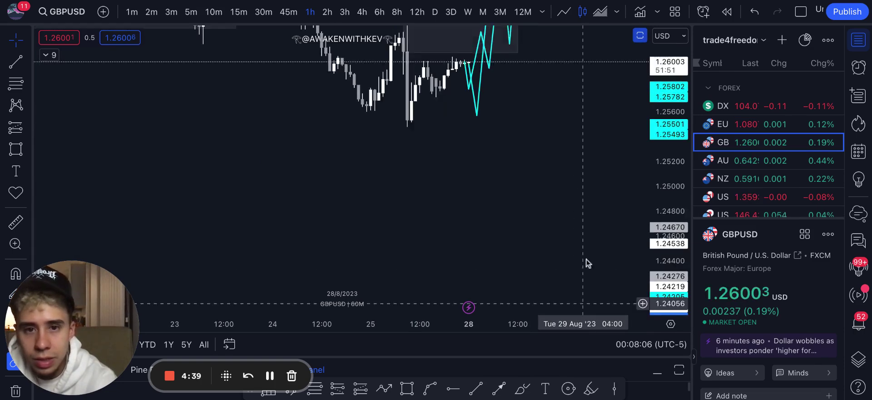
{"action": "left_click_drag", "start_coordinate": [584, 169], "coordinate": [584, 213]}
{"action": "scroll", "coordinate": [584, 214], "scroll_direction": "up", "scroll_amount": 2}
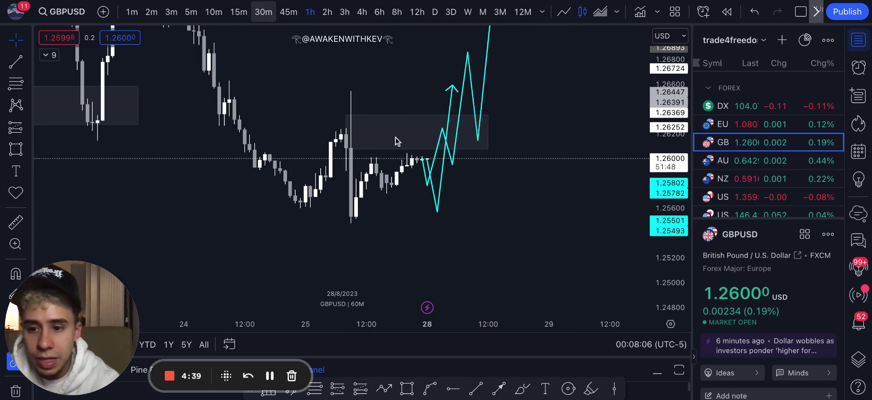
{"action": "left_click_drag", "start_coordinate": [666, 222], "coordinate": [643, 21]}
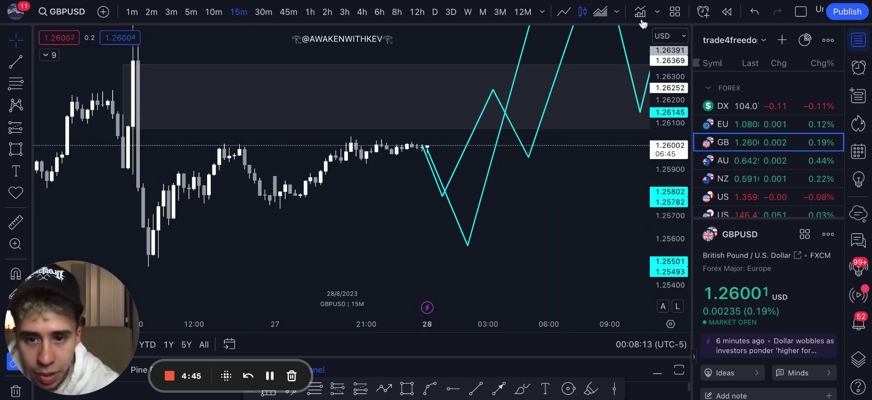
Draw a rectangle zone at the 25 August low, from about 1.2547 up to 1.2568, extending into 28 August.
{"action": "scroll", "coordinate": [543, 161], "scroll_direction": "down", "scroll_amount": 1}
{"action": "mouse_move", "coordinate": [665, 214]}
{"action": "left_mouse_down"}
{"action": "mouse_move", "coordinate": [662, 243]}
{"action": "mouse_move", "coordinate": [632, 201]}
{"action": "left_mouse_up"}
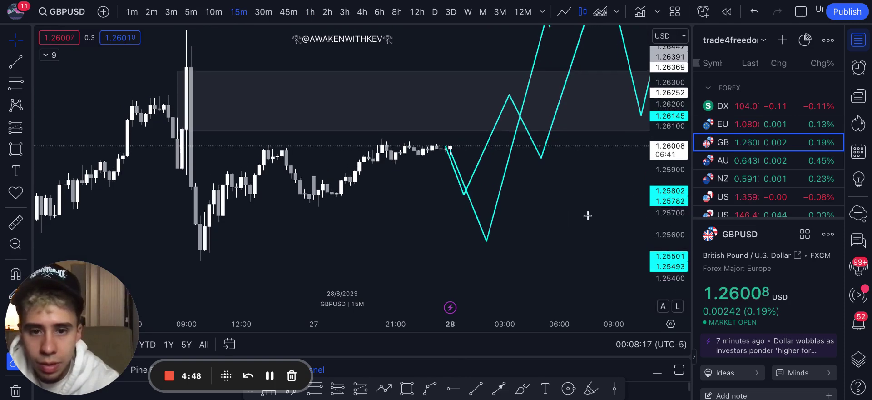
{"action": "scroll", "coordinate": [563, 222], "scroll_direction": "down", "scroll_amount": 2}
{"action": "left_click", "coordinate": [407, 387]}
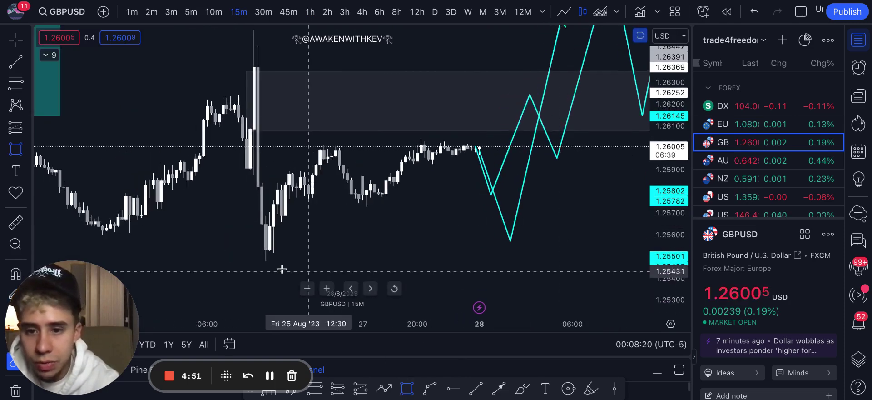
{"action": "left_click", "coordinate": [266, 264]}
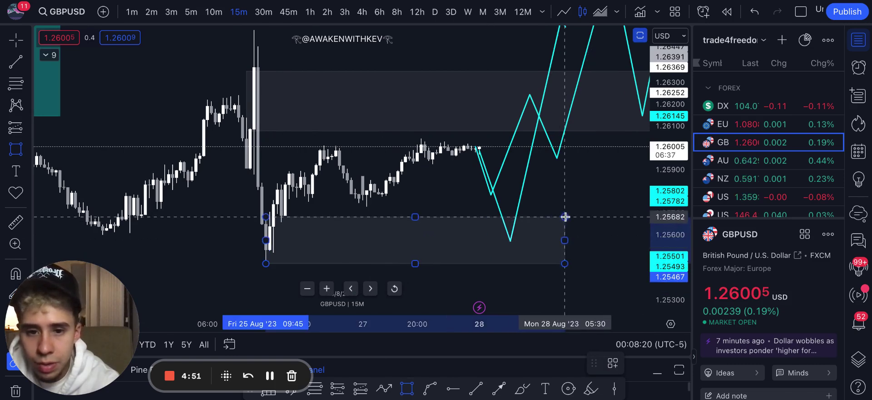
{"action": "left_click", "coordinate": [580, 216]}
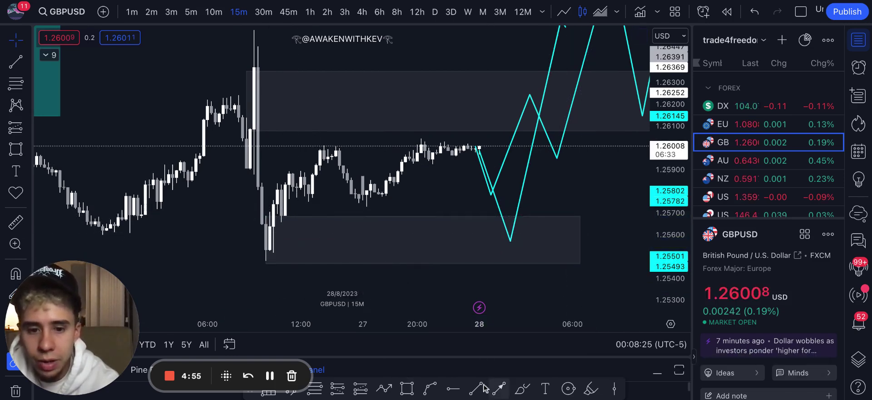
Draw a near-horizontal trend line beneath the swing lows at about 1.2572, from 25 to 27 August, and place an eye icon under it.
{"action": "left_click", "coordinate": [296, 208]}
{"action": "left_click", "coordinate": [390, 207]}
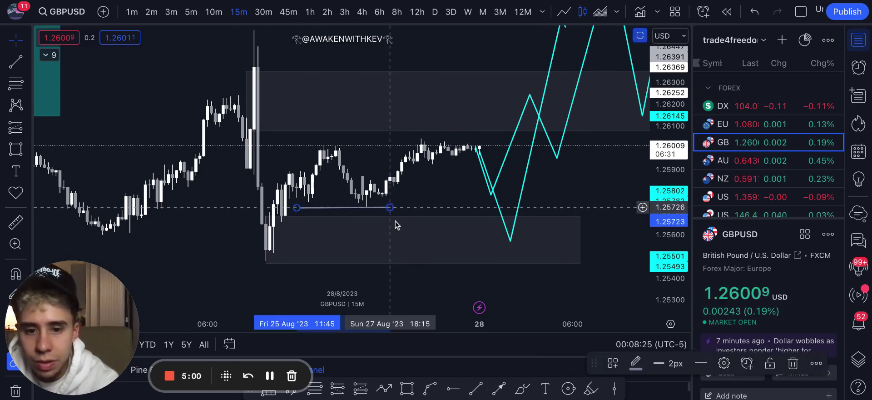
{"action": "left_click", "coordinate": [16, 193]}
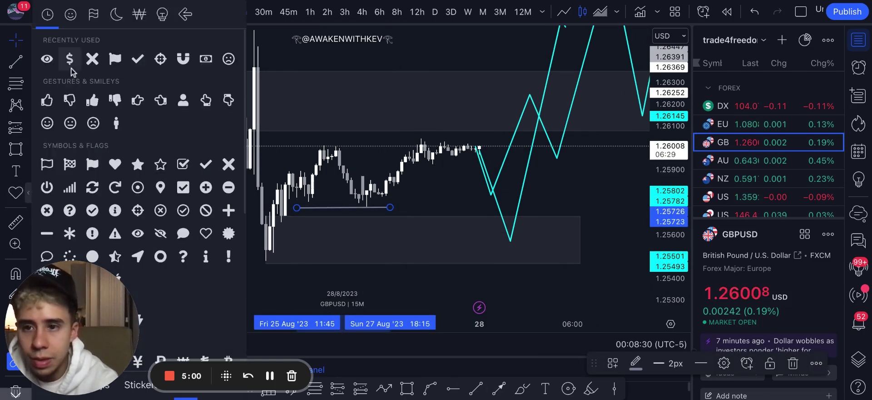
{"action": "left_click", "coordinate": [42, 62]}
{"action": "left_click", "coordinate": [340, 212]}
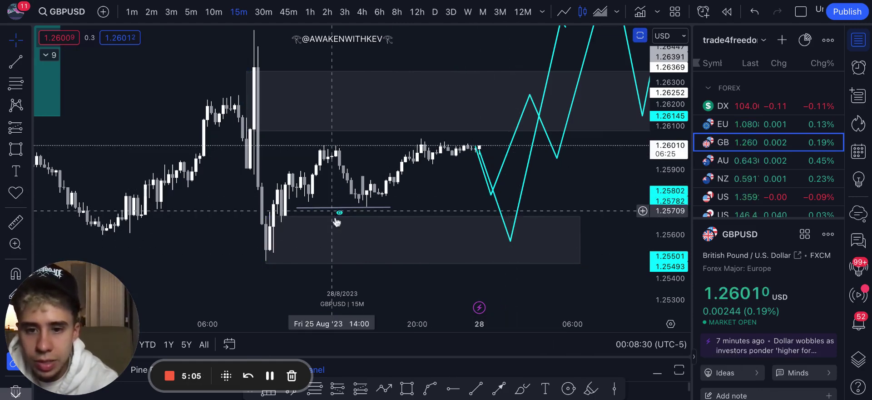
Delete both cyan projected price paths from the GBPUSD 15-minute chart.
{"action": "scroll", "coordinate": [309, 220], "scroll_direction": "down", "scroll_amount": 2}
{"action": "scroll", "coordinate": [458, 228], "scroll_direction": "down", "scroll_amount": 4}
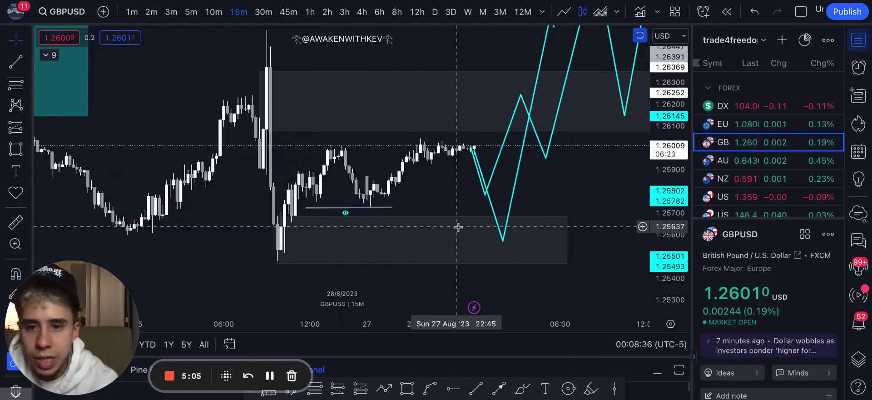
{"action": "left_click_drag", "start_coordinate": [655, 152], "coordinate": [621, 198]}
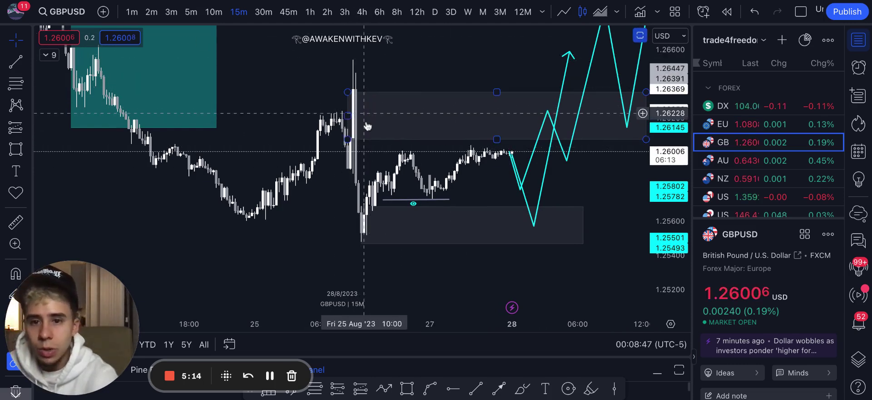
{"action": "scroll", "coordinate": [366, 130], "scroll_direction": "down", "scroll_amount": 3}
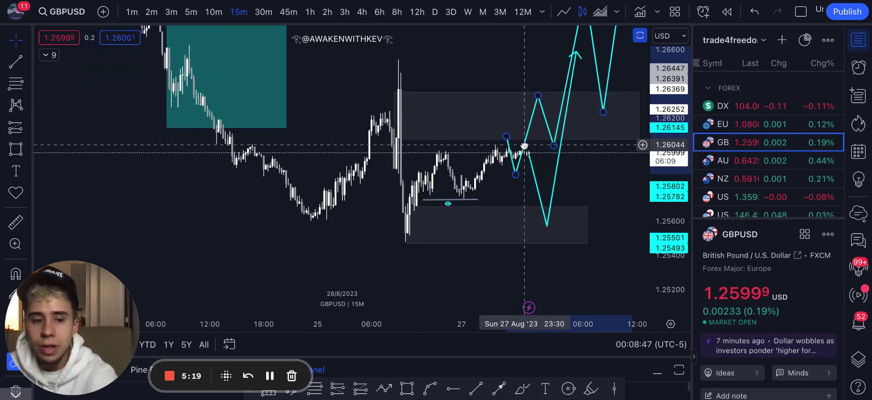
{"action": "key", "text": "Delete"}
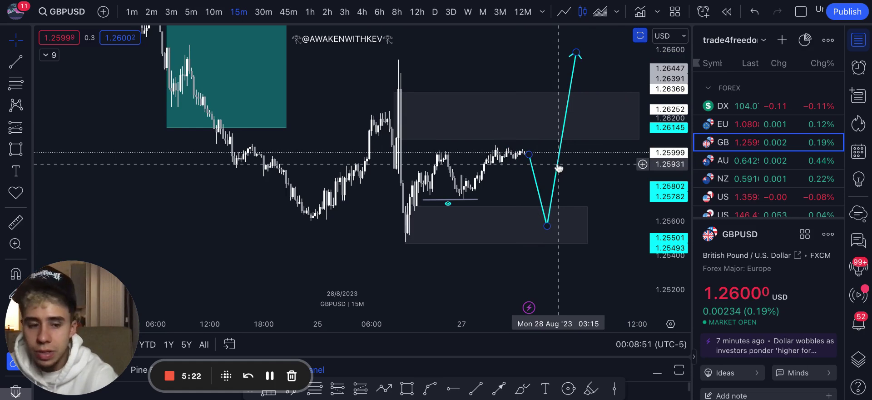
{"action": "left_click_drag", "start_coordinate": [666, 128], "coordinate": [666, 194]}
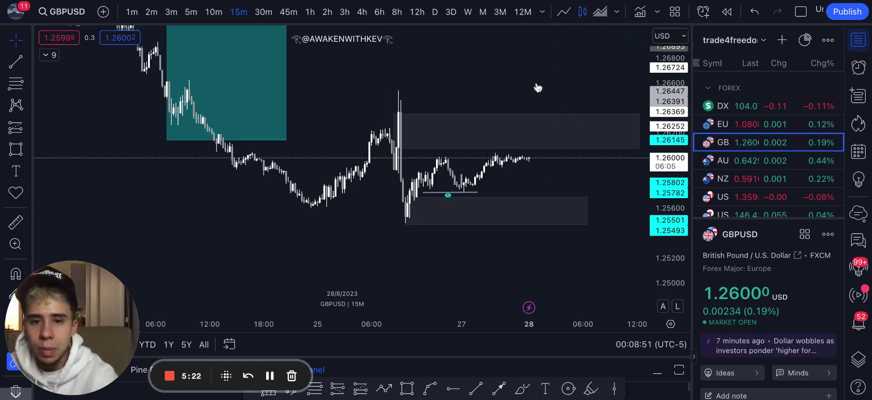
Examine the GBPUSD 15-minute price action between the 23 August upper zone and the two zones around the current price.
{"action": "left_click_drag", "start_coordinate": [538, 74], "coordinate": [531, 87]}
{"action": "scroll", "coordinate": [481, 174], "scroll_direction": "down", "scroll_amount": 5}
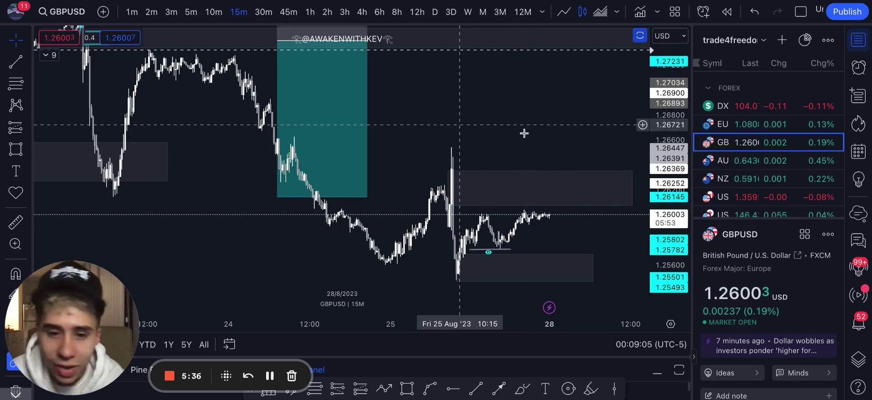
{"action": "scroll", "coordinate": [453, 126], "scroll_direction": "right", "scroll_amount": 2}
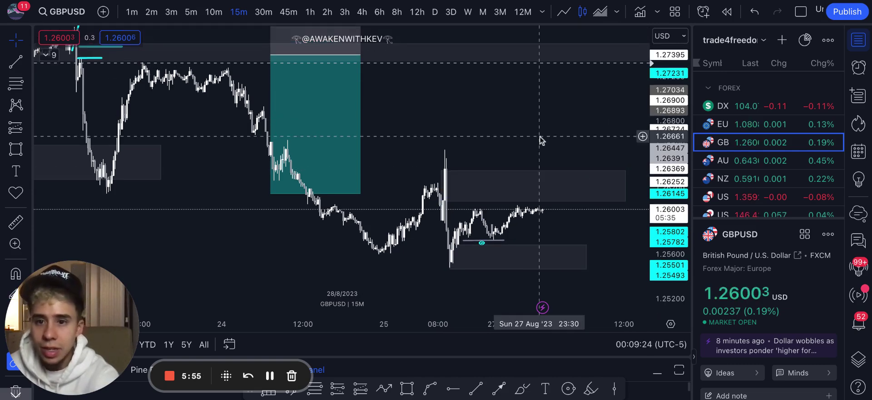
{"action": "scroll", "coordinate": [540, 137], "scroll_direction": "left", "scroll_amount": 5}
{"action": "scroll", "coordinate": [414, 94], "scroll_direction": "down", "scroll_amount": 1}
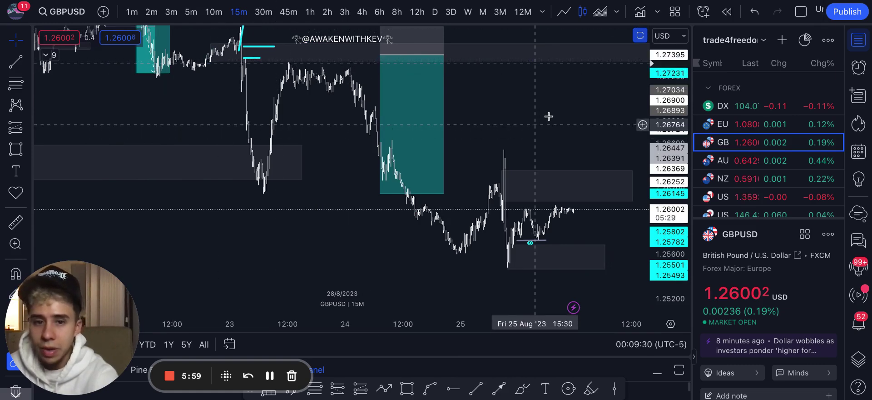
{"action": "scroll", "coordinate": [549, 116], "scroll_direction": "right", "scroll_amount": 2}
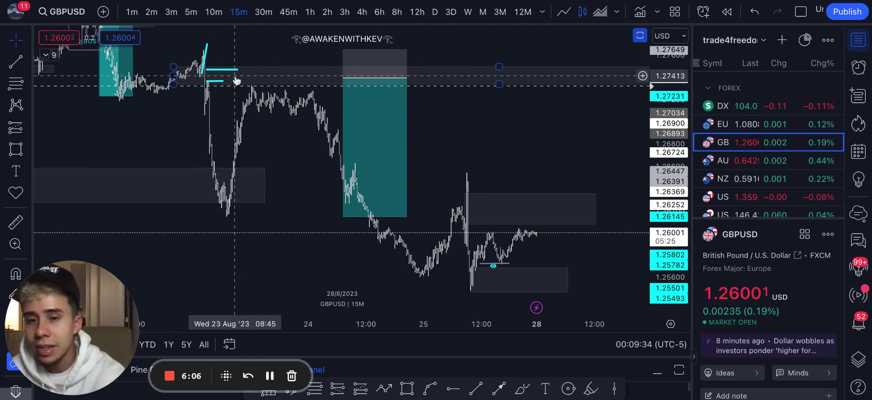
Switch GBPUSD to the 4-hour timeframe and examine the candles around the 23 August upper zone and the zones near current price.
{"action": "left_click", "coordinate": [362, 13]}
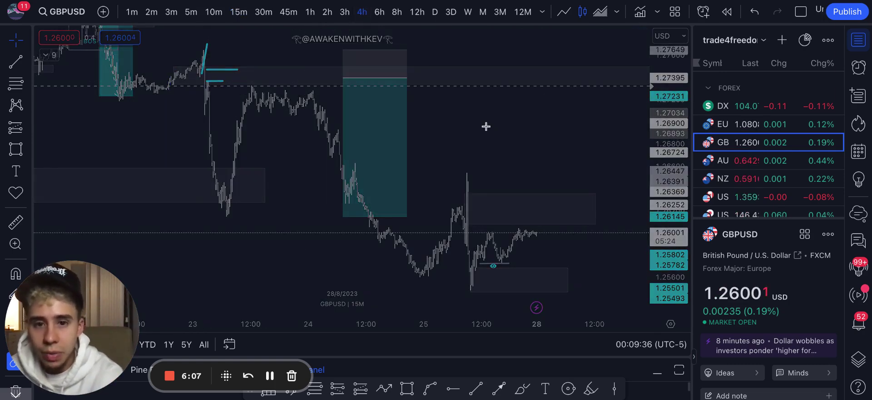
{"action": "scroll", "coordinate": [484, 146], "scroll_direction": "up", "scroll_amount": 3}
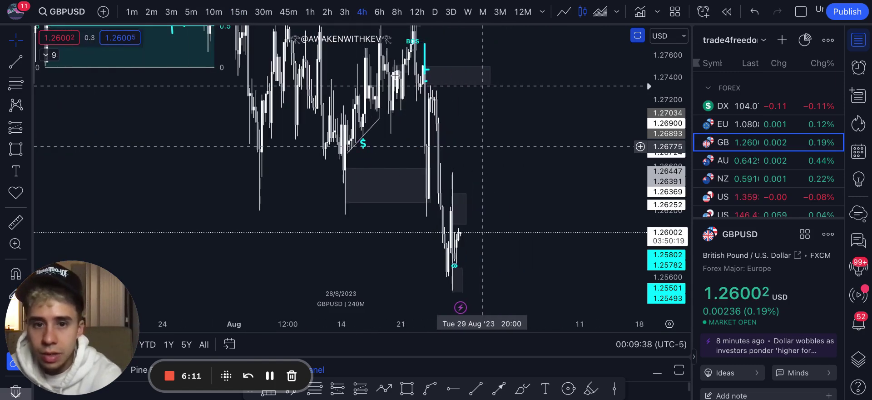
{"action": "scroll", "coordinate": [396, 77], "scroll_direction": "up", "scroll_amount": 3}
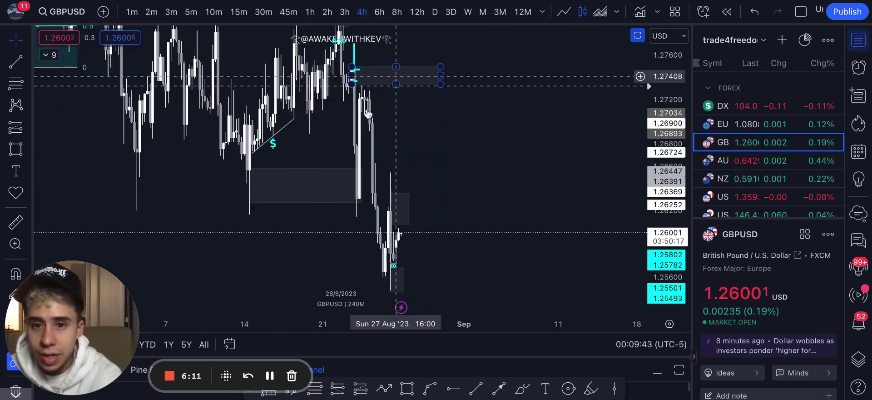
{"action": "scroll", "coordinate": [366, 109], "scroll_direction": "left", "scroll_amount": 2}
{"action": "scroll", "coordinate": [363, 104], "scroll_direction": "up", "scroll_amount": 3}
{"action": "scroll", "coordinate": [418, 117], "scroll_direction": "left", "scroll_amount": 3}
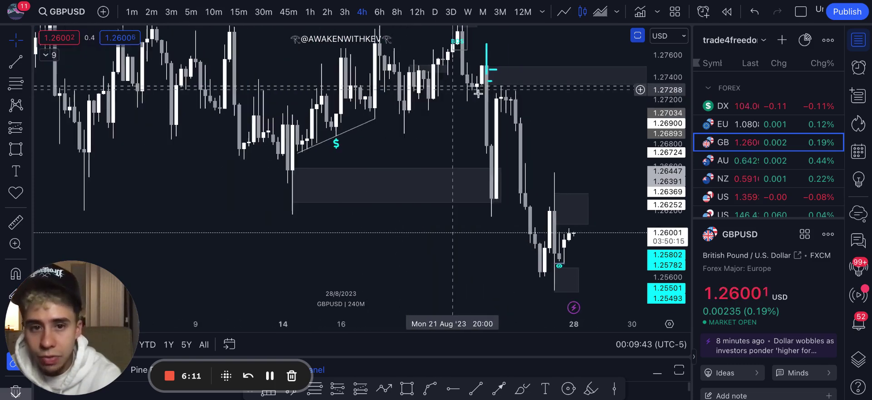
{"action": "scroll", "coordinate": [505, 104], "scroll_direction": "up", "scroll_amount": 3}
{"action": "scroll", "coordinate": [584, 90], "scroll_direction": "left", "scroll_amount": 4}
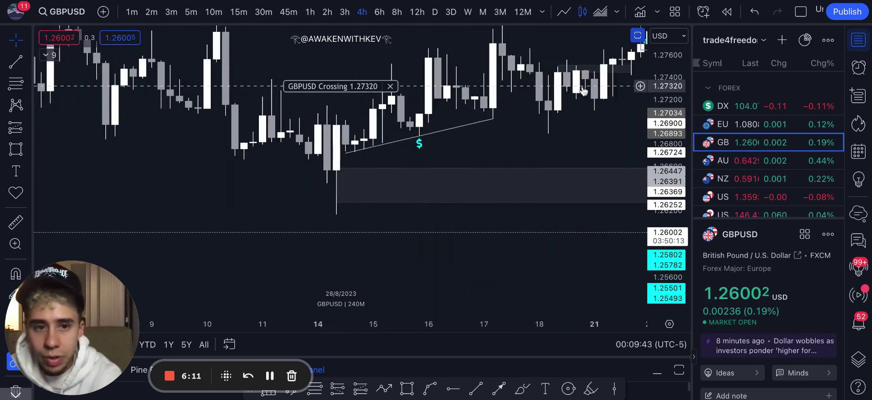
{"action": "scroll", "coordinate": [583, 91], "scroll_direction": "right", "scroll_amount": 8}
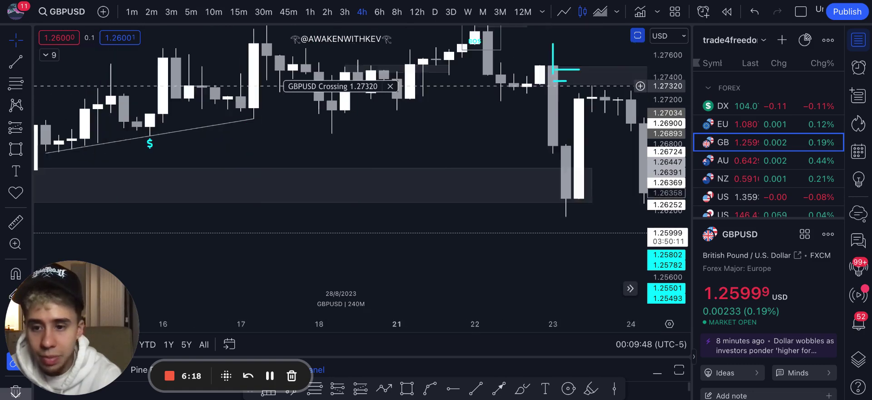
{"action": "scroll", "coordinate": [341, 173], "scroll_direction": "right", "scroll_amount": 10}
{"action": "scroll", "coordinate": [341, 172], "scroll_direction": "left", "scroll_amount": 4}
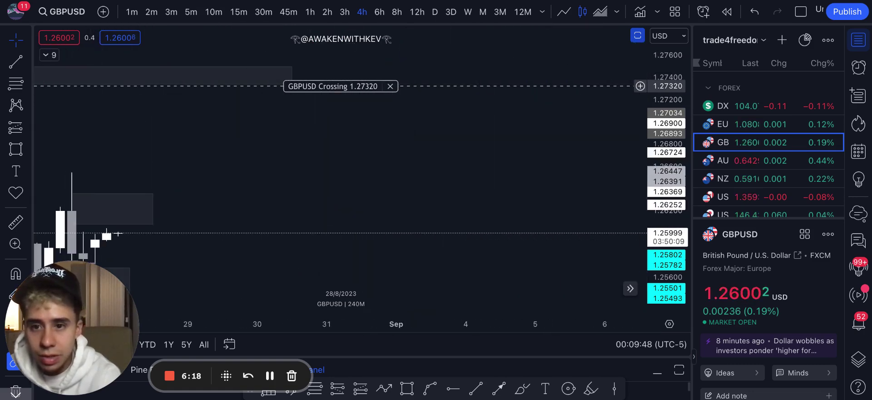
{"action": "scroll", "coordinate": [165, 91], "scroll_direction": "down", "scroll_amount": 2}
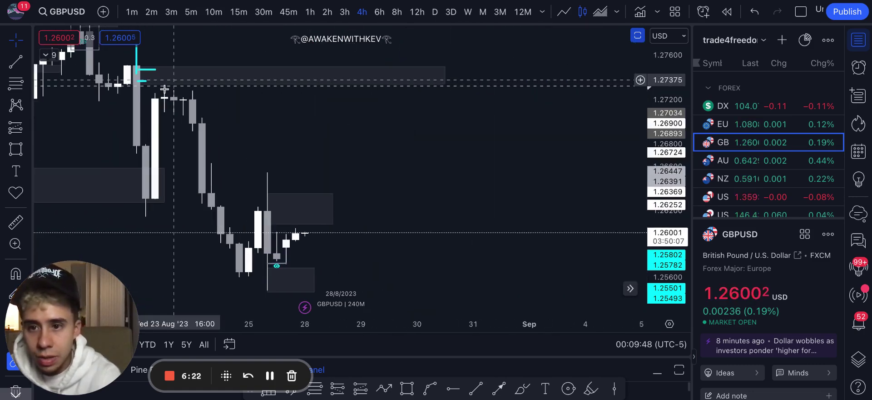
{"action": "left_click", "coordinate": [133, 84]}
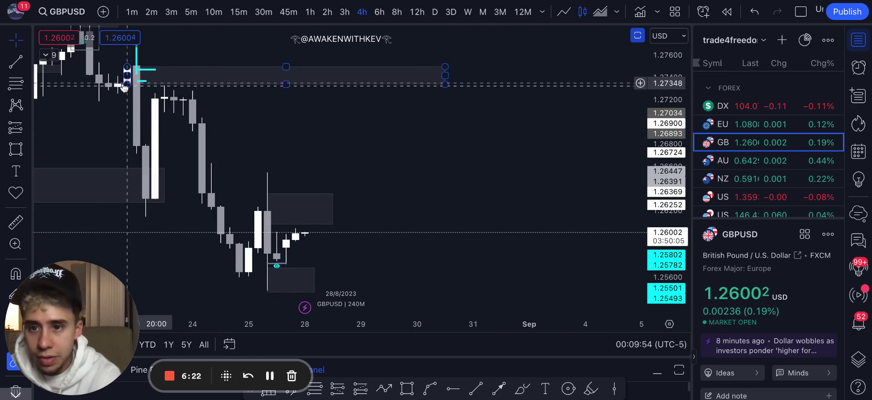
{"action": "key", "text": "Escape"}
Switch GBPUSD to the 1-hour timeframe and examine price between the 23 August upper zone and the two zones around current price.
{"action": "left_click", "coordinate": [312, 15]}
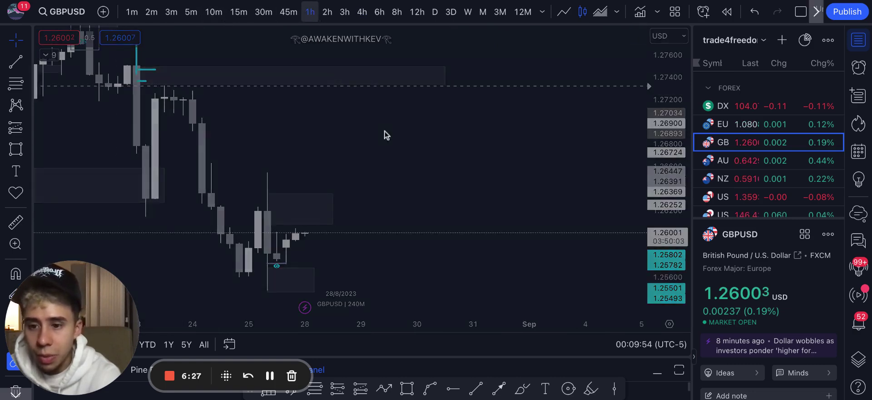
{"action": "scroll", "coordinate": [388, 191], "scroll_direction": "left", "scroll_amount": 10}
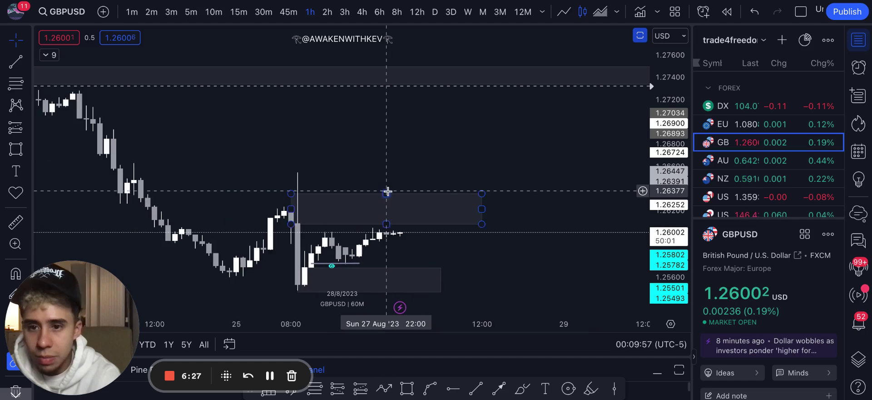
{"action": "scroll", "coordinate": [390, 190], "scroll_direction": "left", "scroll_amount": 5}
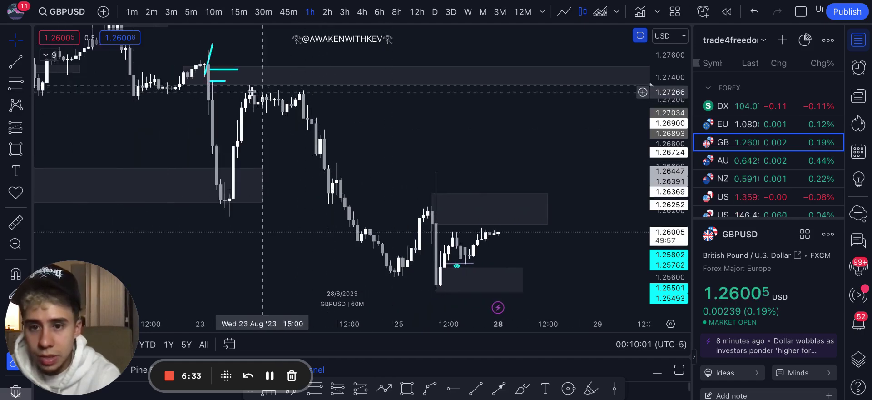
{"action": "left_click", "coordinate": [356, 81]}
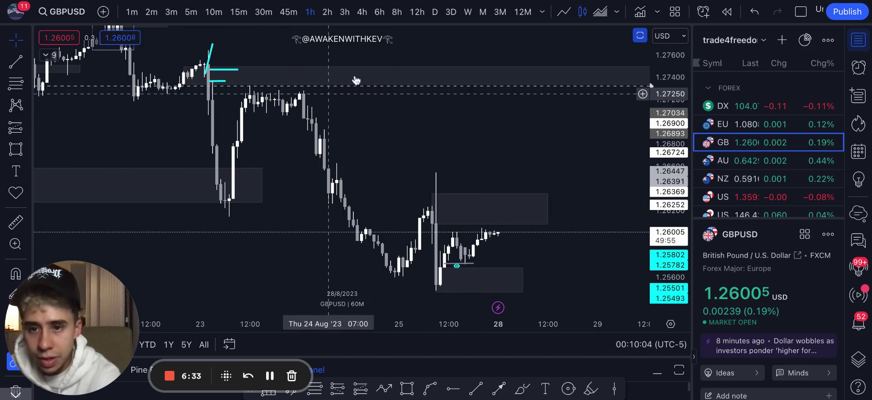
{"action": "left_click", "coordinate": [220, 79]}
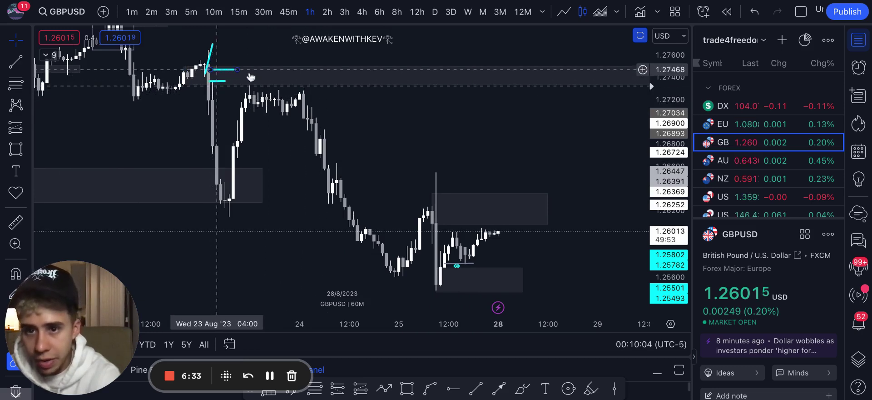
{"action": "left_click", "coordinate": [600, 180]}
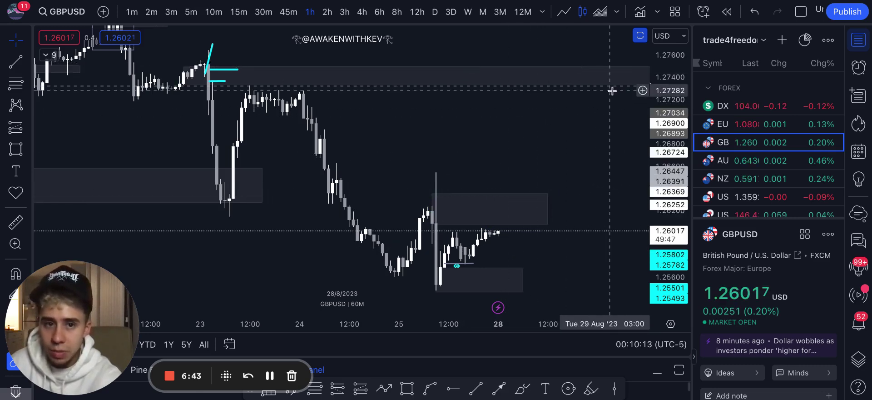
{"action": "scroll", "coordinate": [608, 268], "scroll_direction": "right", "scroll_amount": 3}
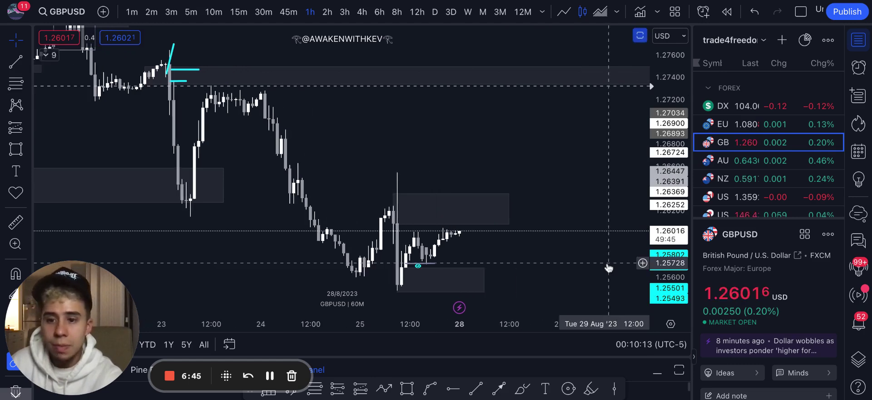
Open the AUDUSD chart and examine its 1-hour swings, zones, rising trend line and projected path since mid-August.
{"action": "left_click", "coordinate": [754, 160]}
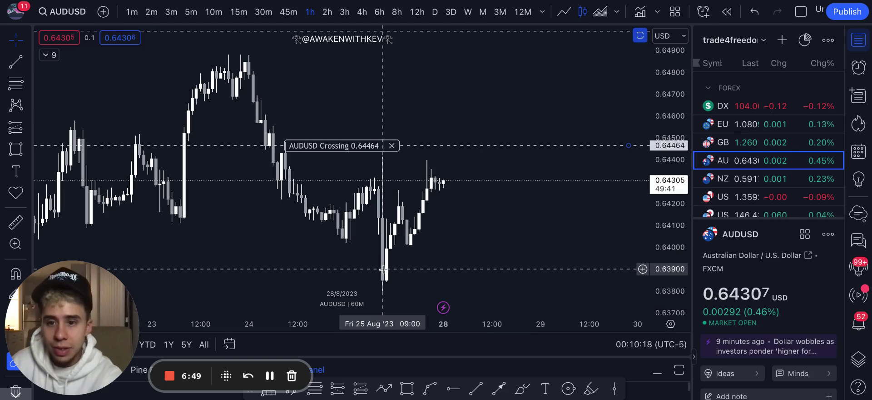
{"action": "scroll", "coordinate": [383, 269], "scroll_direction": "left", "scroll_amount": 5}
{"action": "scroll", "coordinate": [383, 270], "scroll_direction": "down", "scroll_amount": 4}
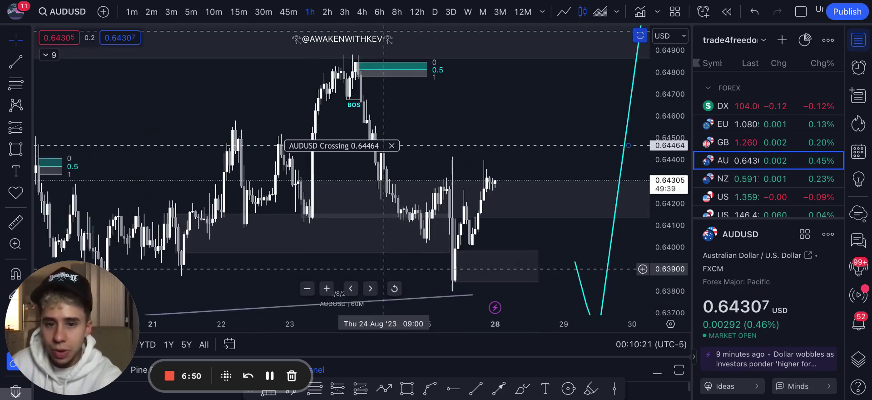
{"action": "scroll", "coordinate": [382, 268], "scroll_direction": "down", "scroll_amount": 3}
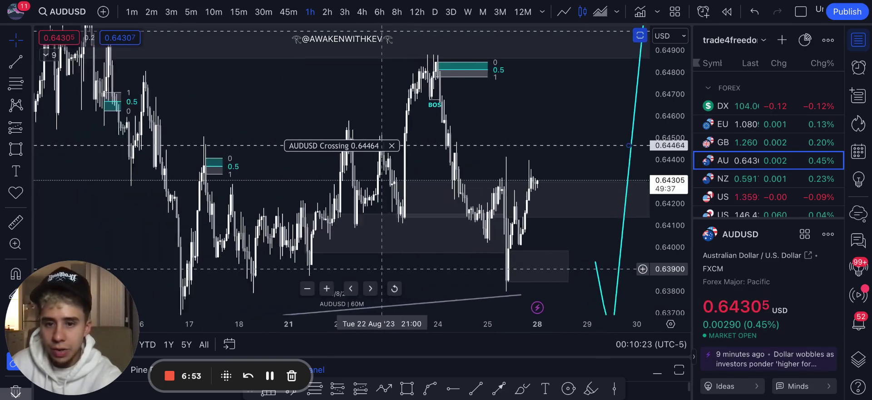
{"action": "scroll", "coordinate": [609, 250], "scroll_direction": "right", "scroll_amount": 3}
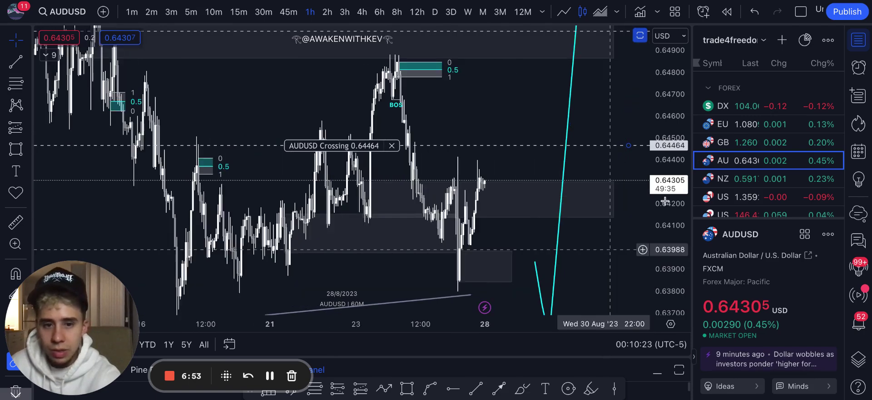
{"action": "scroll", "coordinate": [664, 200], "scroll_direction": "down", "scroll_amount": 4}
{"action": "scroll", "coordinate": [665, 201], "scroll_direction": "up", "scroll_amount": 2}
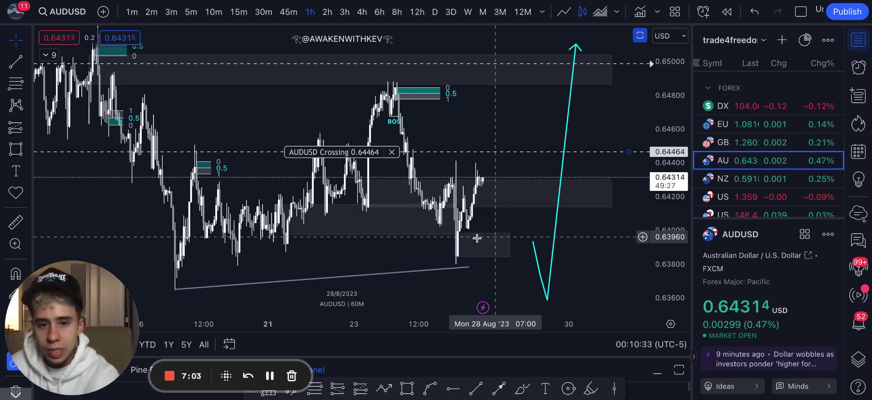
Try brushing a projected AUDUSD path from the 25 August low, through a pullback into the lower zone, up to about 0.6489.
{"action": "left_click", "coordinate": [522, 389]}
{"action": "mouse_move", "coordinate": [458, 258]}
{"action": "left_mouse_down"}
{"action": "mouse_move", "coordinate": [479, 160]}
{"action": "mouse_move", "coordinate": [512, 254]}
{"action": "mouse_move", "coordinate": [551, 97]}
{"action": "left_mouse_up"}
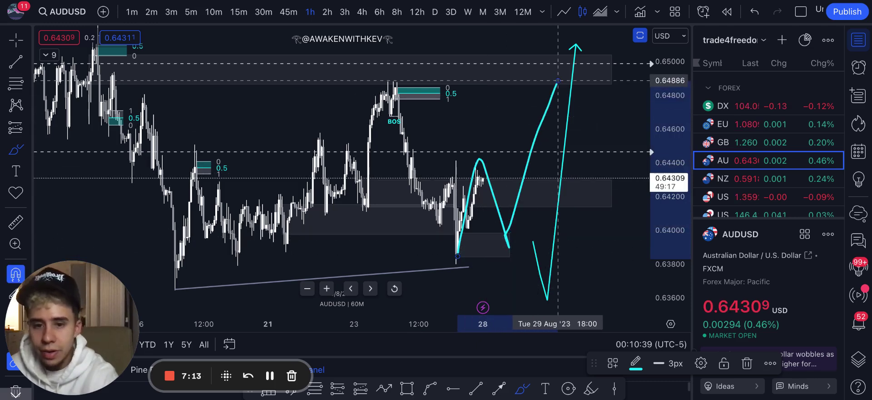
{"action": "key", "text": "ctrl+z"}
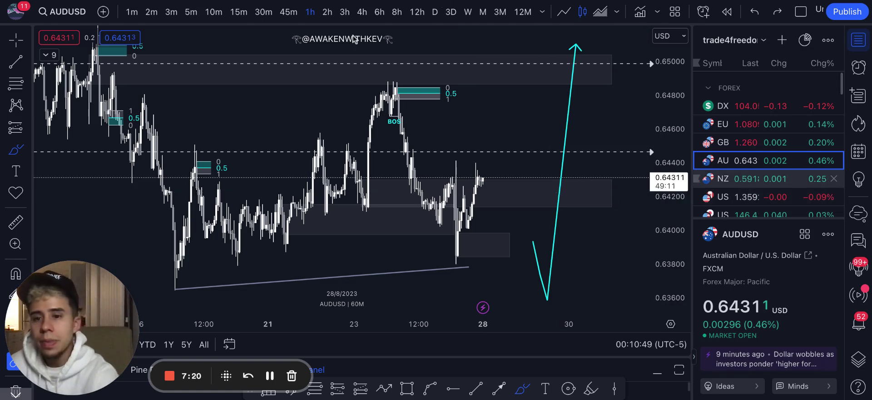
Open the NZDUSD chart and brush a descending line beneath the mid-August swing lows, from about 0.5901 to 0.5890 on 22 August.
{"action": "left_click", "coordinate": [722, 179]}
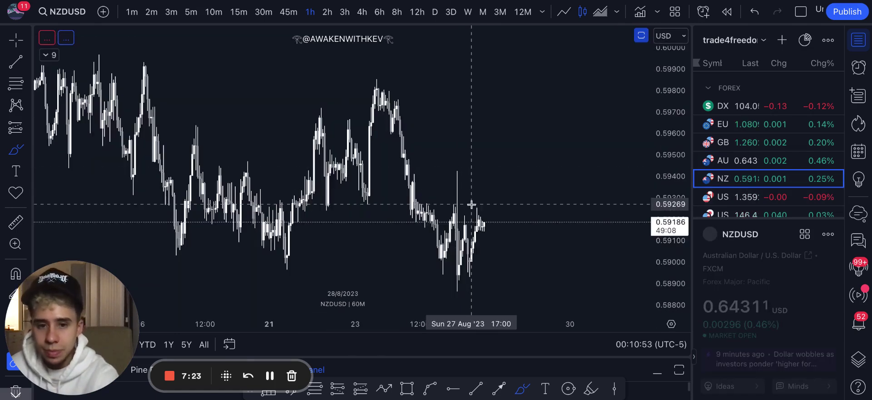
{"action": "scroll", "coordinate": [471, 204], "scroll_direction": "up", "scroll_amount": 4}
{"action": "scroll", "coordinate": [471, 204], "scroll_direction": "down", "scroll_amount": 2}
{"action": "scroll", "coordinate": [471, 204], "scroll_direction": "down", "scroll_amount": 2}
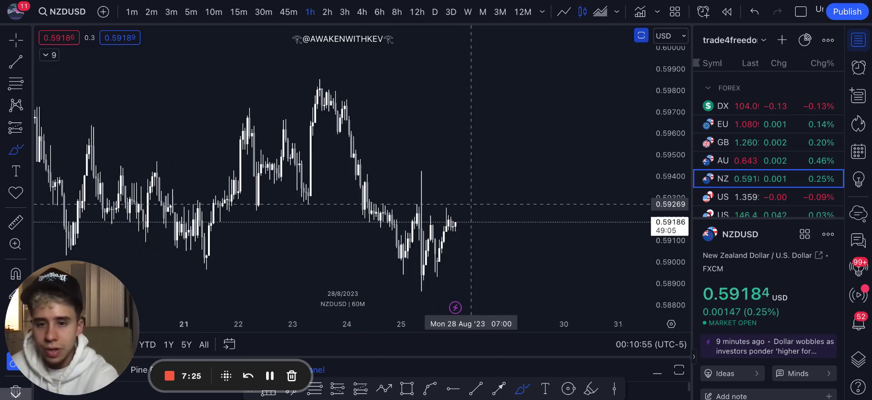
{"action": "left_click_drag", "start_coordinate": [65, 259], "coordinate": [272, 283]}
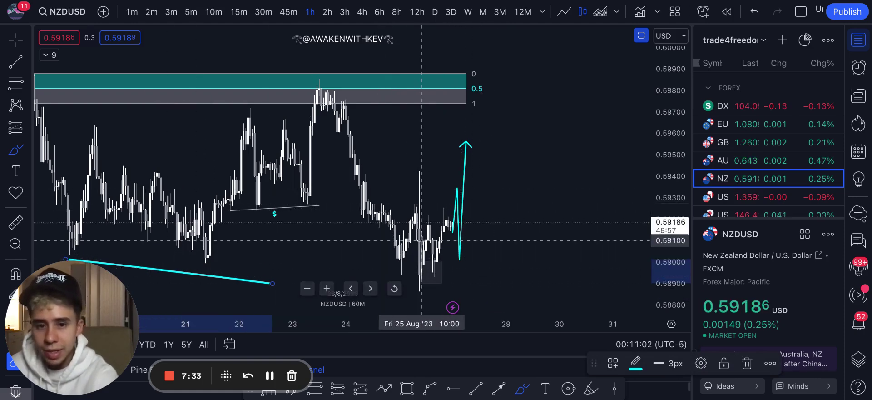
Brush two short horizontal lines on NZDUSD at about 0.5909 and 0.5900, crossing the projected path around 28 August.
{"action": "scroll", "coordinate": [427, 238], "scroll_direction": "up", "scroll_amount": 2}
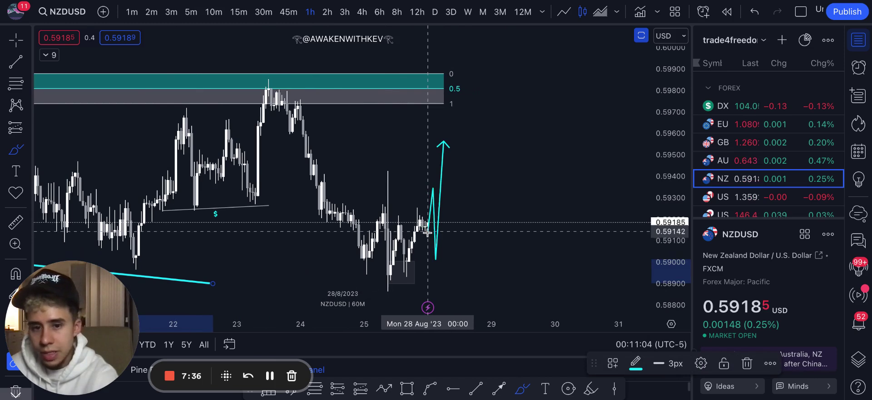
{"action": "left_click_drag", "start_coordinate": [408, 242], "coordinate": [454, 242]}
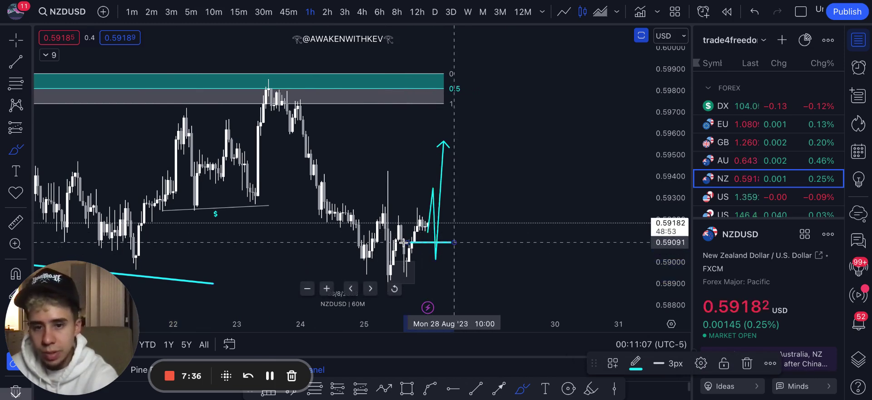
{"action": "left_click_drag", "start_coordinate": [405, 262], "coordinate": [458, 262]}
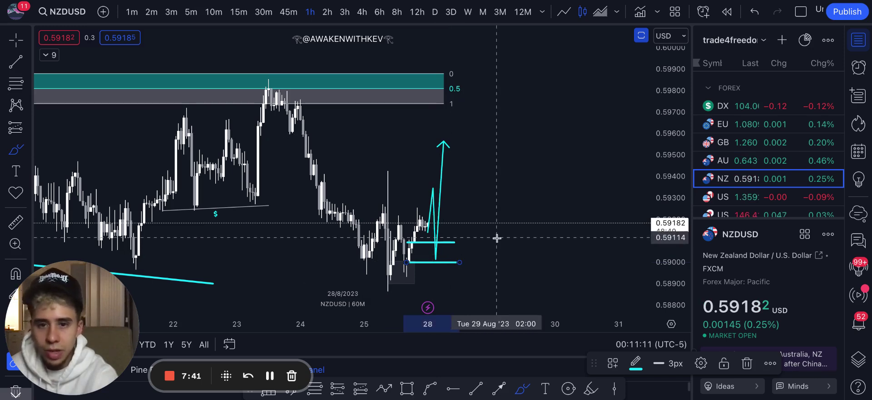
Open the USDCAD chart and brush horizontal lines at about 1.3566 beneath the 25 August low and 1.3510 beneath the 24 August low.
{"action": "scroll", "coordinate": [773, 168], "scroll_direction": "down", "scroll_amount": 1}
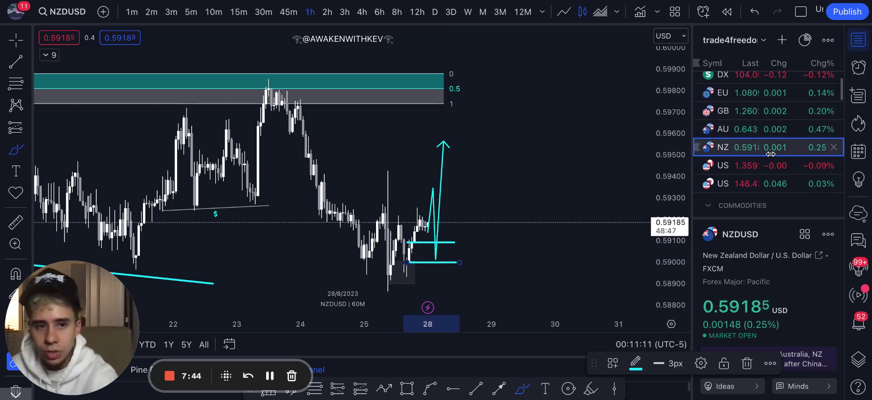
{"action": "left_click", "coordinate": [774, 170]}
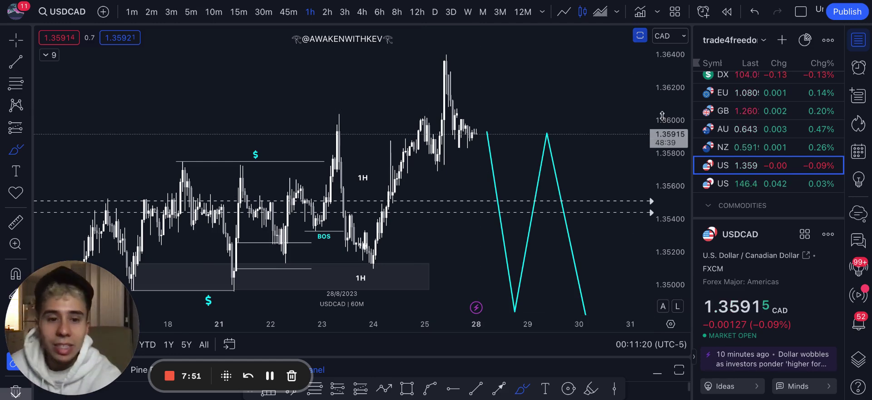
{"action": "left_click_drag", "start_coordinate": [666, 107], "coordinate": [666, 119]}
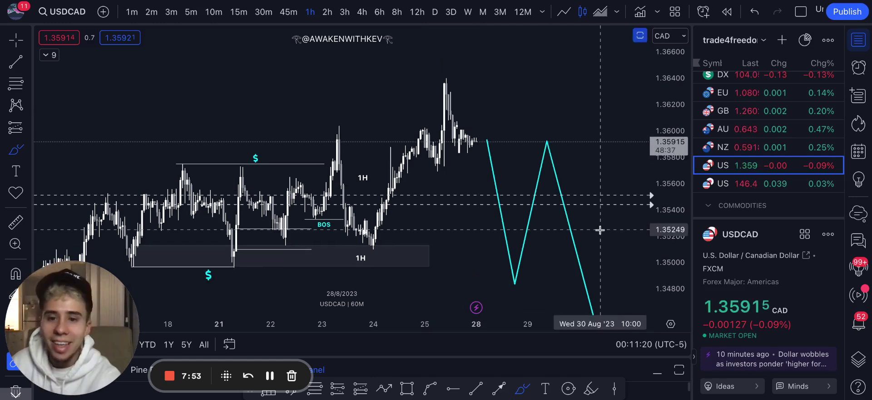
{"action": "scroll", "coordinate": [599, 230], "scroll_direction": "up", "scroll_amount": 5}
{"action": "left_click_drag", "start_coordinate": [659, 181], "coordinate": [658, 192]}
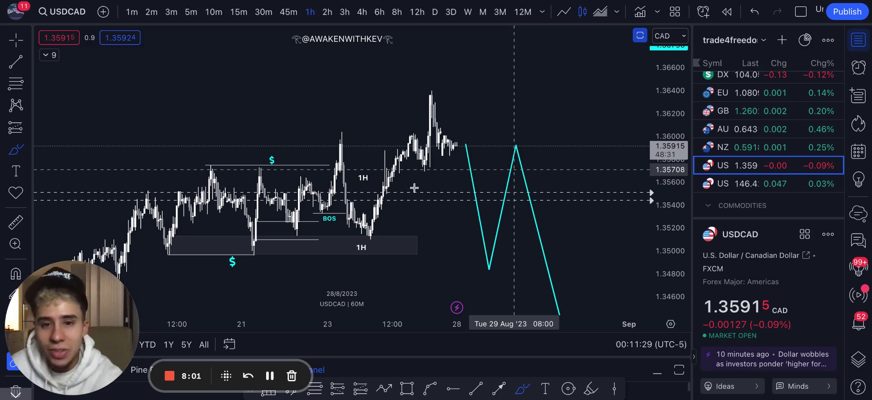
{"action": "left_click", "coordinate": [452, 175]}
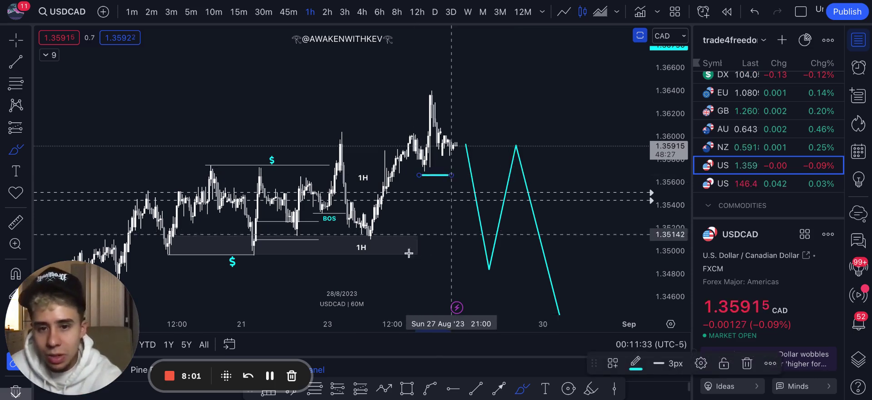
{"action": "left_click_drag", "start_coordinate": [370, 240], "coordinate": [478, 239]}
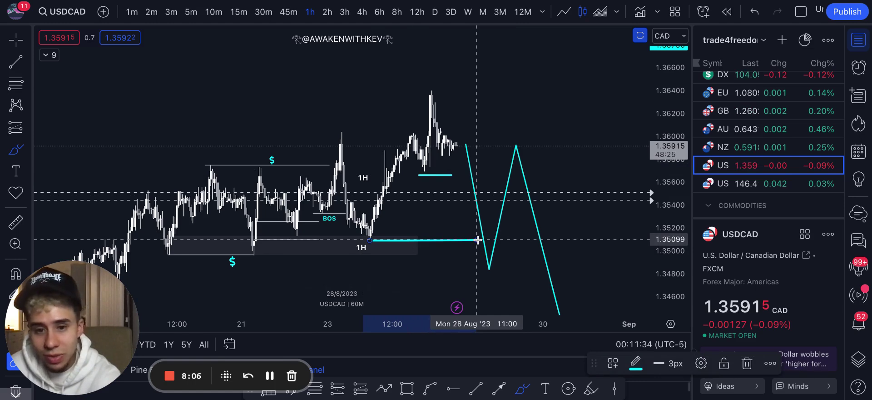
{"action": "left_click_drag", "start_coordinate": [688, 179], "coordinate": [689, 201]}
{"action": "scroll", "coordinate": [609, 214], "scroll_direction": "down", "scroll_amount": 5}
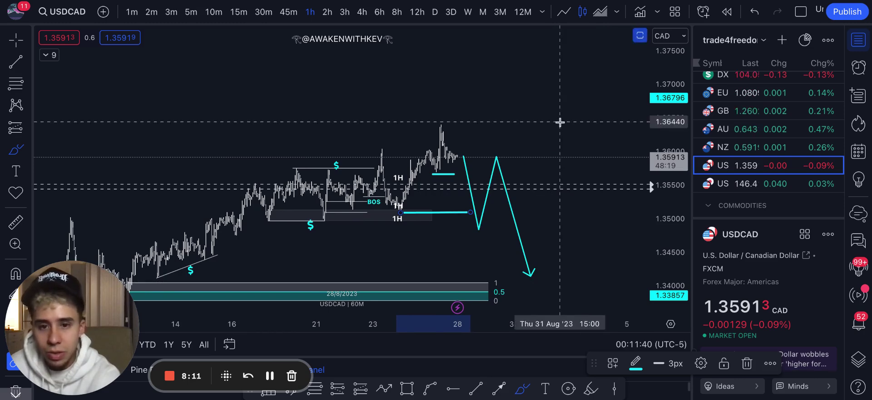
{"action": "scroll", "coordinate": [559, 123], "scroll_direction": "down", "scroll_amount": 2}
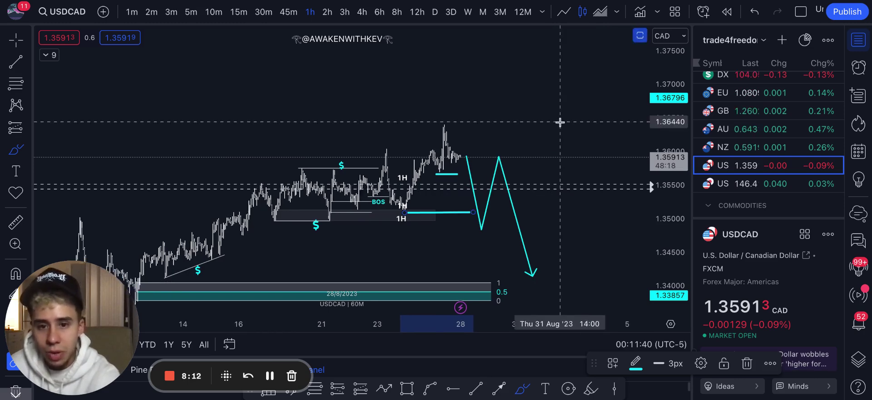
Open the USDJPY chart, brush horizontal lines at about 146.45 and 144.85, and arc the 23 August low and the latest high.
{"action": "left_click", "coordinate": [735, 185]}
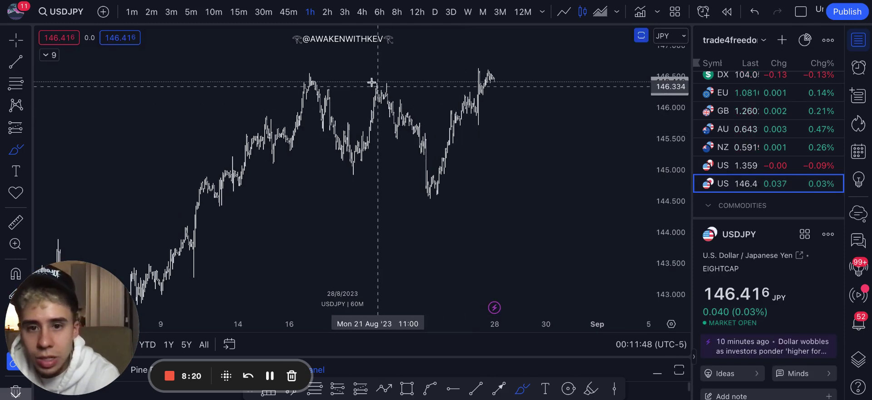
{"action": "left_click_drag", "start_coordinate": [373, 80], "coordinate": [436, 81]}
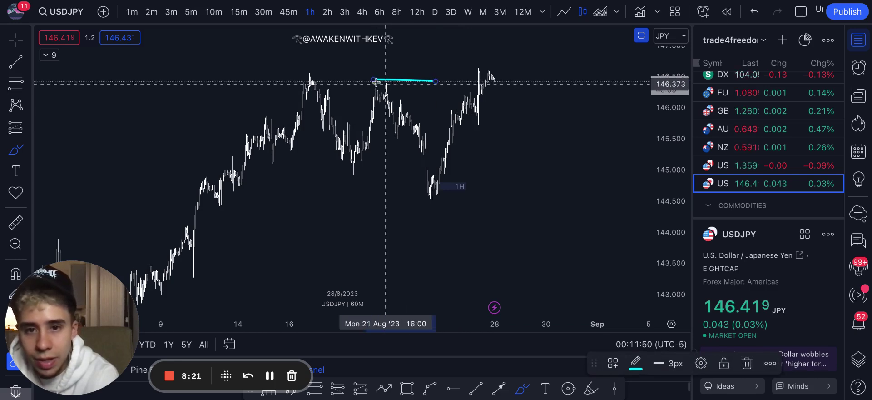
{"action": "mouse_move", "coordinate": [272, 178]}
{"action": "left_mouse_down"}
{"action": "mouse_move", "coordinate": [426, 181]}
{"action": "mouse_move", "coordinate": [419, 199]}
{"action": "left_mouse_up"}
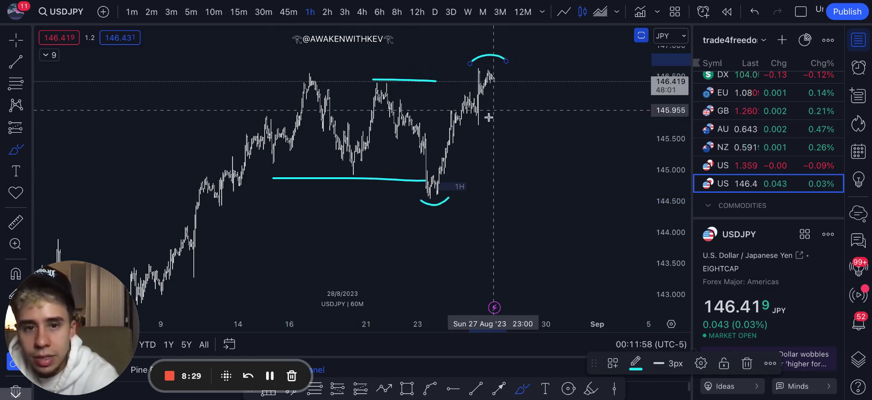
Switch USDJPY to the 4-hour timeframe and brush a projected path stepping down to about 145.0, then rising to about 146.7.
{"action": "scroll", "coordinate": [490, 116], "scroll_direction": "up", "scroll_amount": 5}
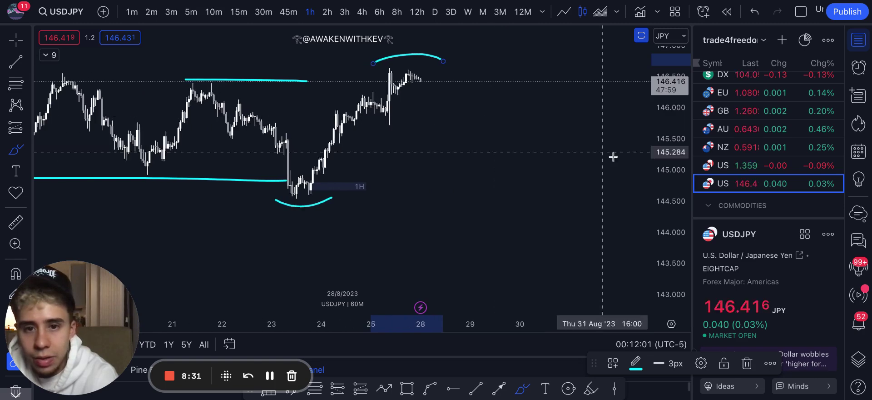
{"action": "left_click_drag", "start_coordinate": [678, 191], "coordinate": [510, 88]}
{"action": "left_click", "coordinate": [362, 12]}
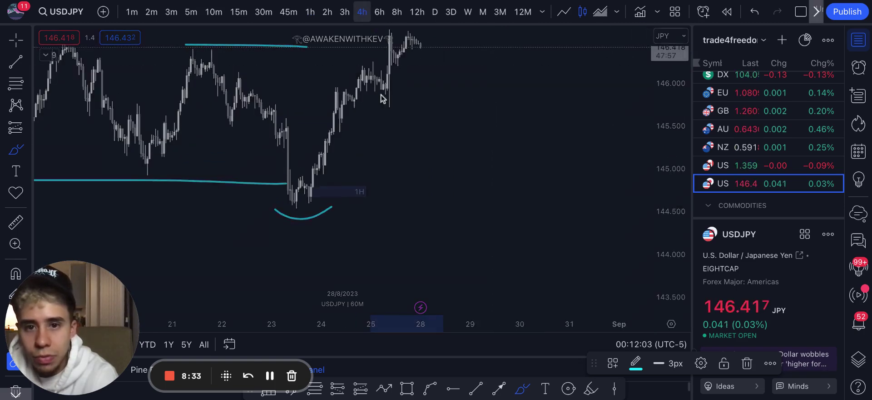
{"action": "scroll", "coordinate": [421, 196], "scroll_direction": "up", "scroll_amount": 5}
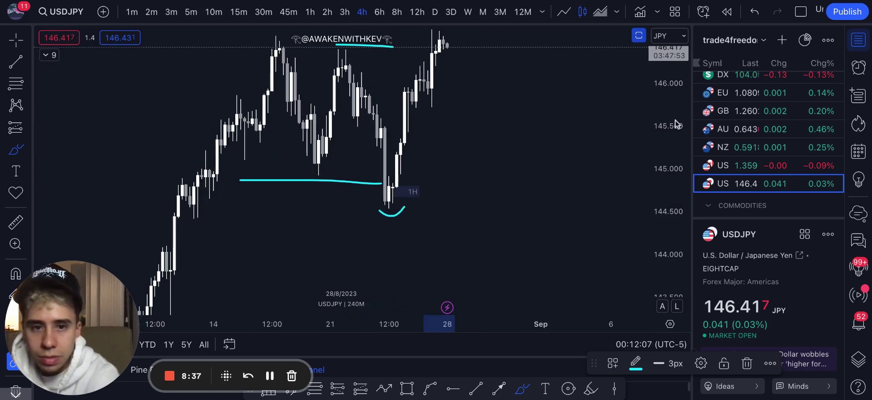
{"action": "left_click_drag", "start_coordinate": [668, 117], "coordinate": [684, 121]}
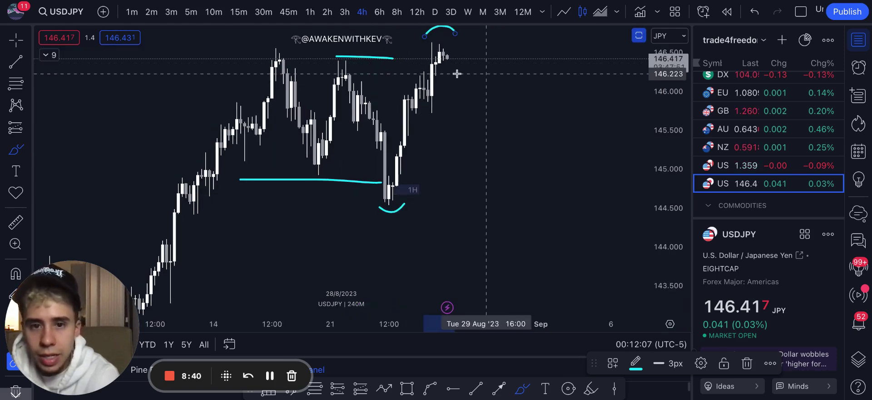
{"action": "left_click_drag", "start_coordinate": [456, 58], "coordinate": [471, 104]}
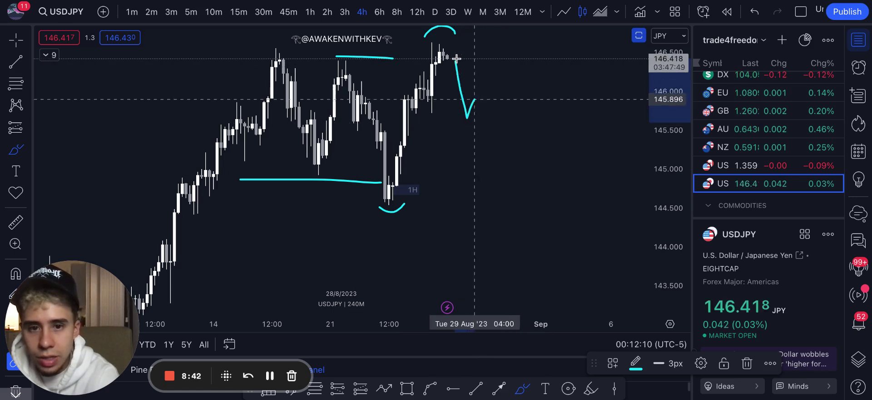
{"action": "left_click_drag", "start_coordinate": [487, 78], "coordinate": [506, 171]}
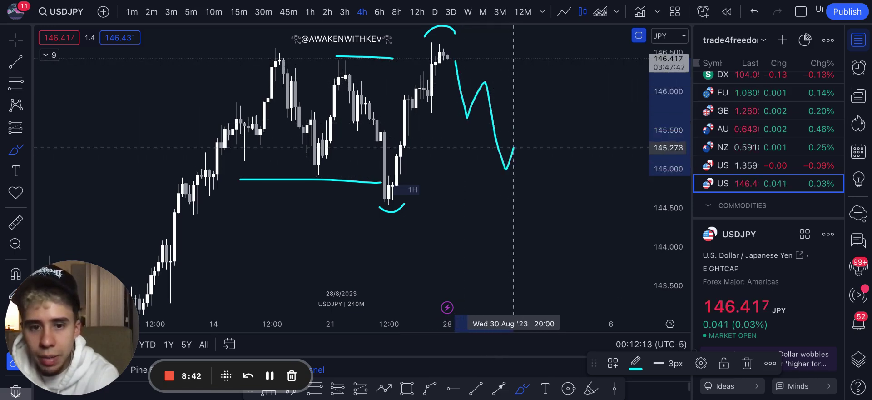
{"action": "left_click_drag", "start_coordinate": [533, 129], "coordinate": [568, 98]}
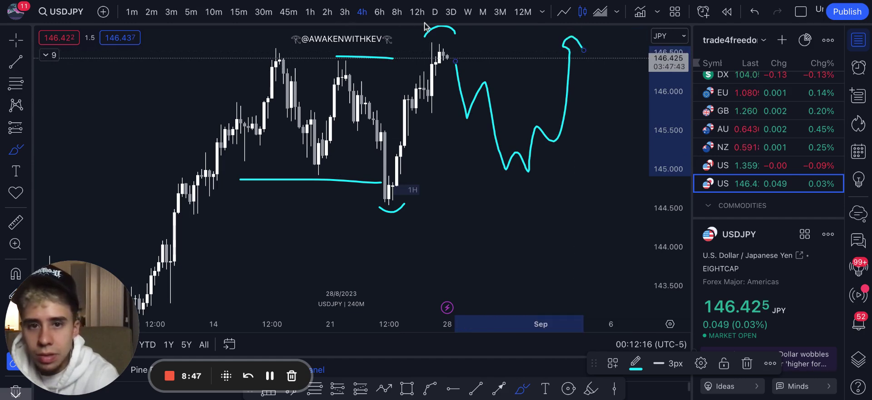
Switch USDJPY to the daily timeframe and brush horizontal lines at about 145.83 and 145.29 from the 22 and 23 August candles.
{"action": "left_click", "coordinate": [435, 13]}
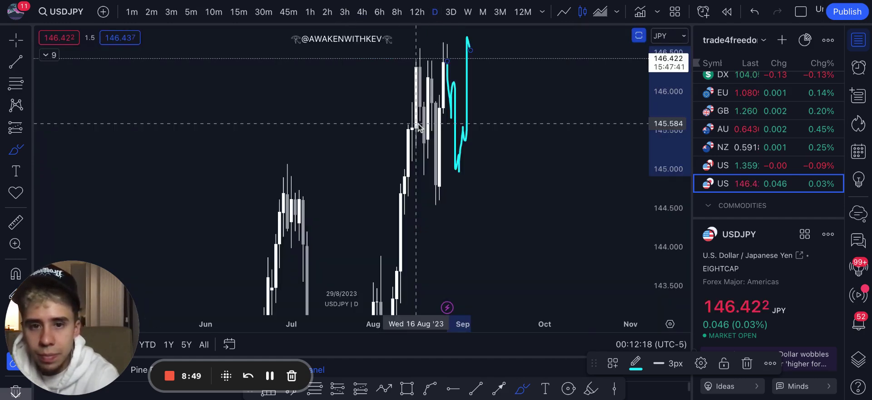
{"action": "scroll", "coordinate": [418, 125], "scroll_direction": "up", "scroll_amount": 4}
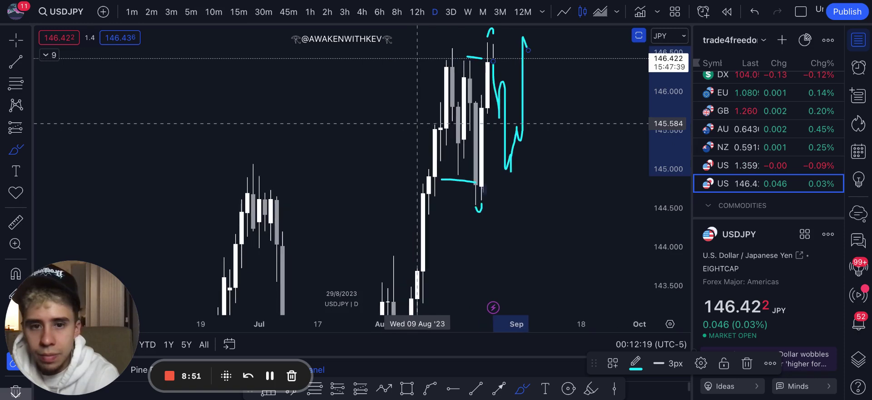
{"action": "scroll", "coordinate": [417, 123], "scroll_direction": "up", "scroll_amount": 5}
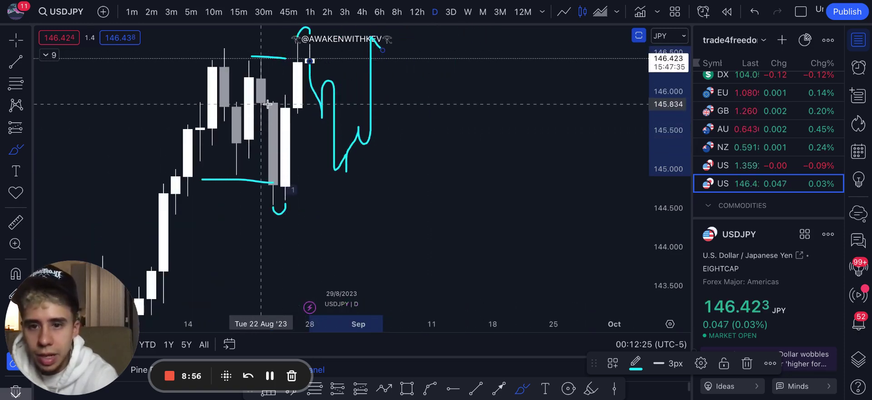
{"action": "left_click_drag", "start_coordinate": [264, 103], "coordinate": [383, 104]}
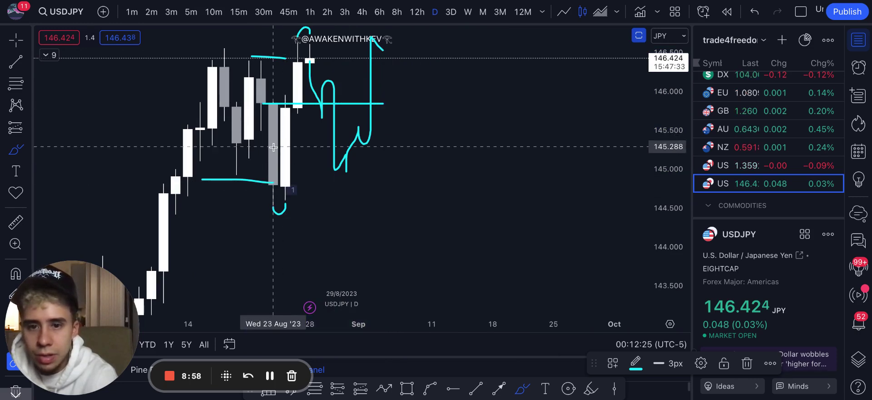
{"action": "left_click_drag", "start_coordinate": [274, 146], "coordinate": [444, 147]}
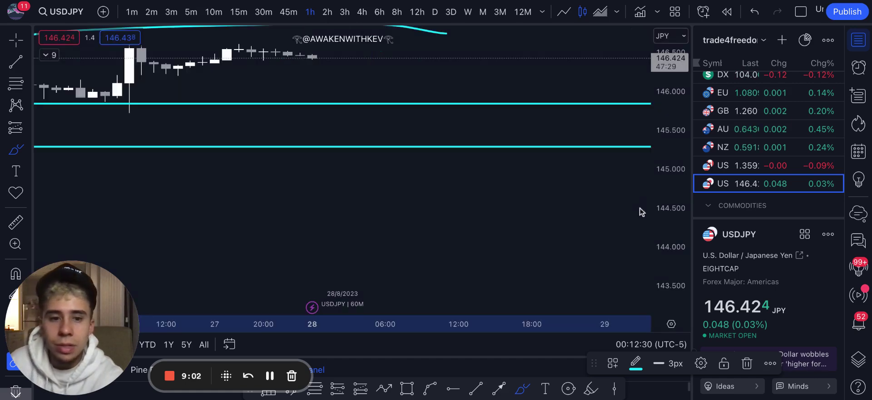
On the 1-hour USDJPY chart, draw a Fibonacci retracement from the 23 August low at 144.529 up to 146.656 on 5 September.
{"action": "double_click", "coordinate": [680, 217]}
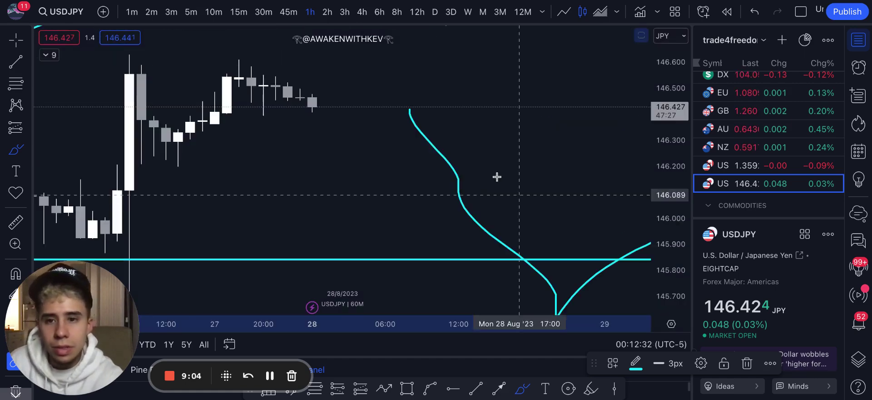
{"action": "scroll", "coordinate": [497, 176], "scroll_direction": "down", "scroll_amount": 6}
{"action": "scroll", "coordinate": [497, 176], "scroll_direction": "down", "scroll_amount": 10}
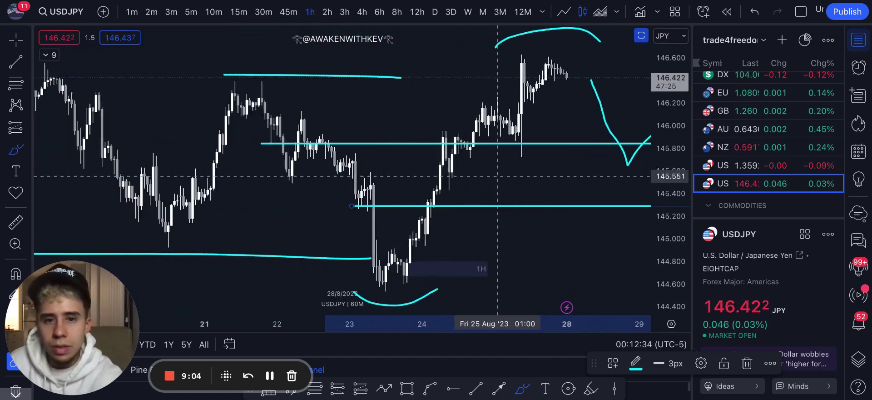
{"action": "scroll", "coordinate": [497, 176], "scroll_direction": "down", "scroll_amount": 5}
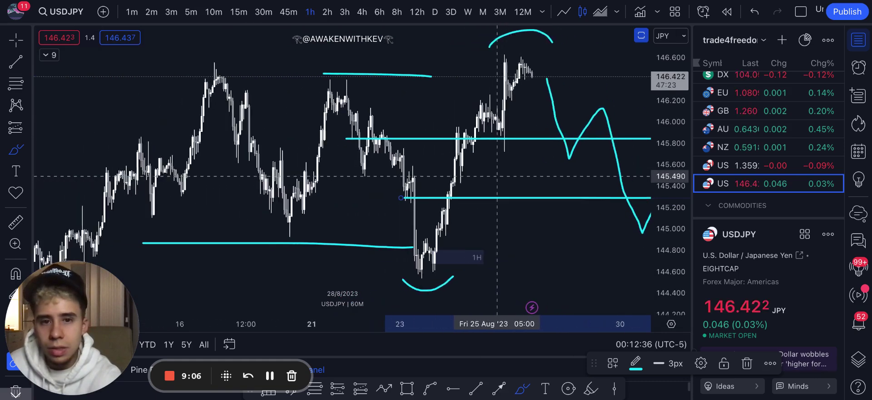
{"action": "scroll", "coordinate": [497, 176], "scroll_direction": "down", "scroll_amount": 1}
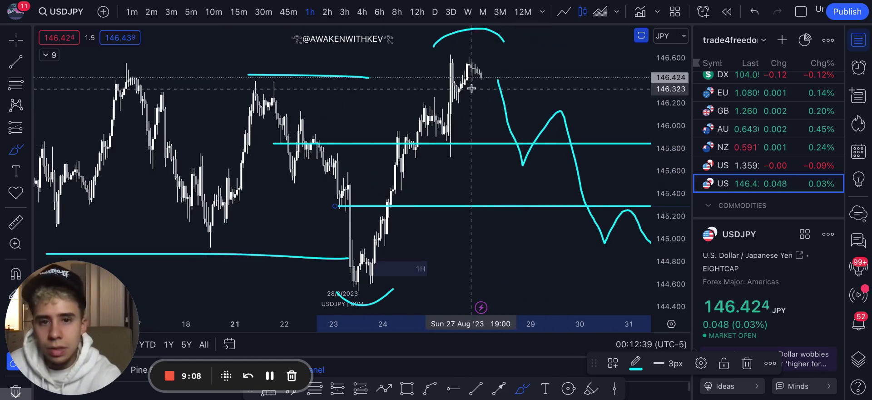
{"action": "scroll", "coordinate": [490, 128], "scroll_direction": "down", "scroll_amount": 1}
{"action": "scroll", "coordinate": [489, 128], "scroll_direction": "down", "scroll_amount": 5}
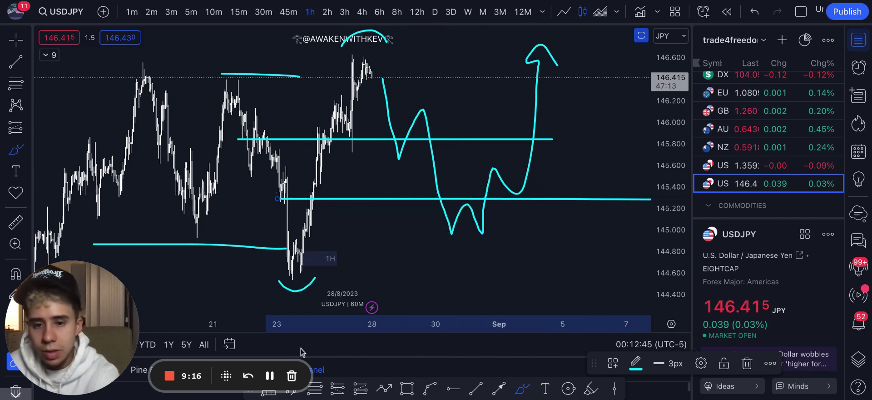
{"action": "left_click", "coordinate": [315, 389]}
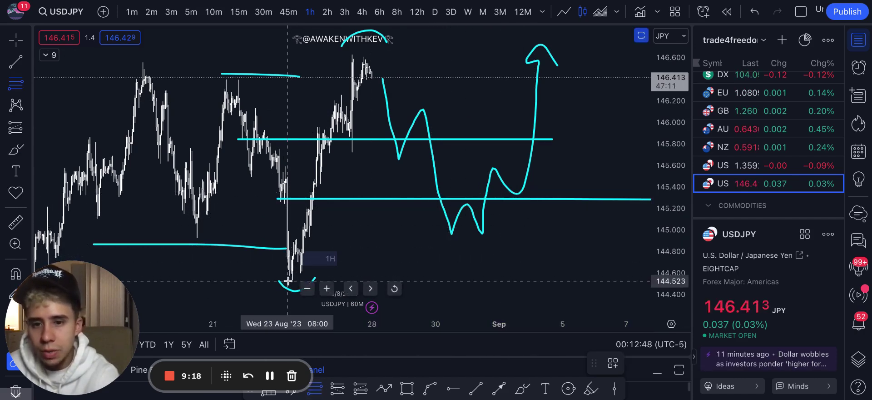
{"action": "left_click", "coordinate": [287, 280]}
{"action": "left_click", "coordinate": [575, 59]}
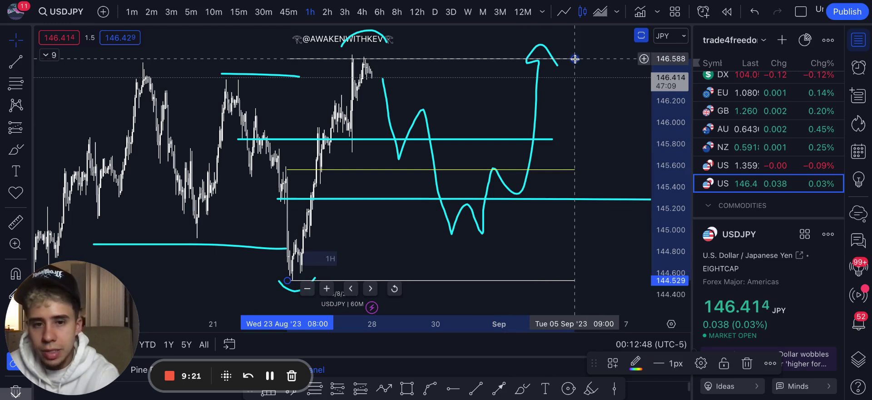
{"action": "left_click_drag", "start_coordinate": [574, 59], "coordinate": [584, 51]}
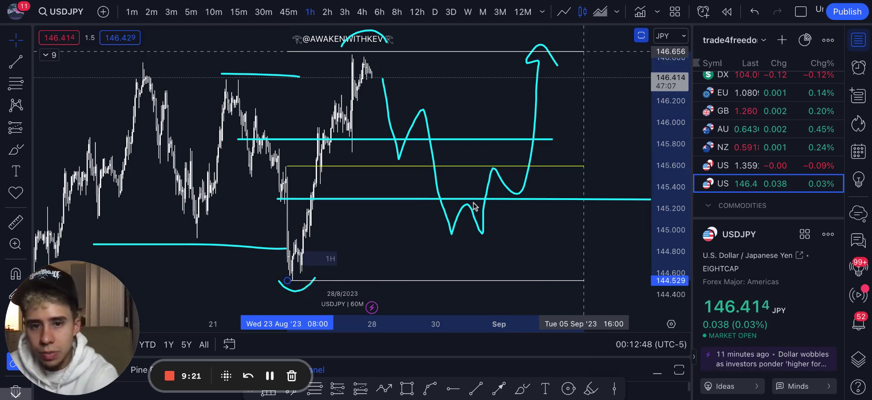
Open the XAUUSD chart and draw a rectangle zone from about 1890.4 to 1897.4, spanning 22 to 30 August.
{"action": "scroll", "coordinate": [777, 168], "scroll_direction": "down", "scroll_amount": 2}
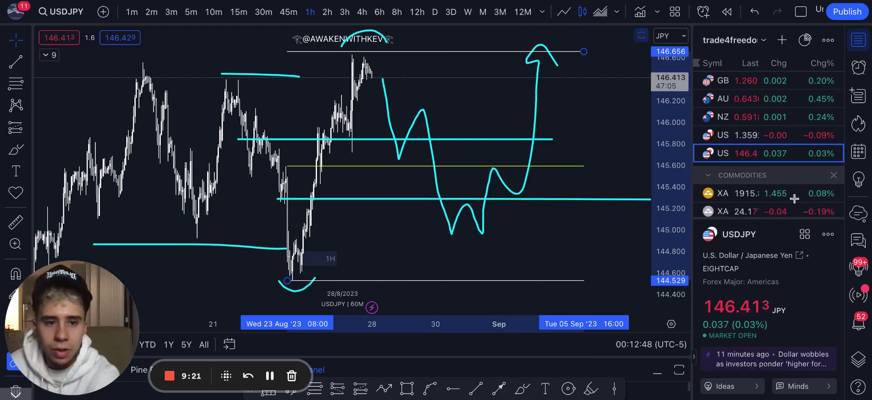
{"action": "key", "text": "Down"}
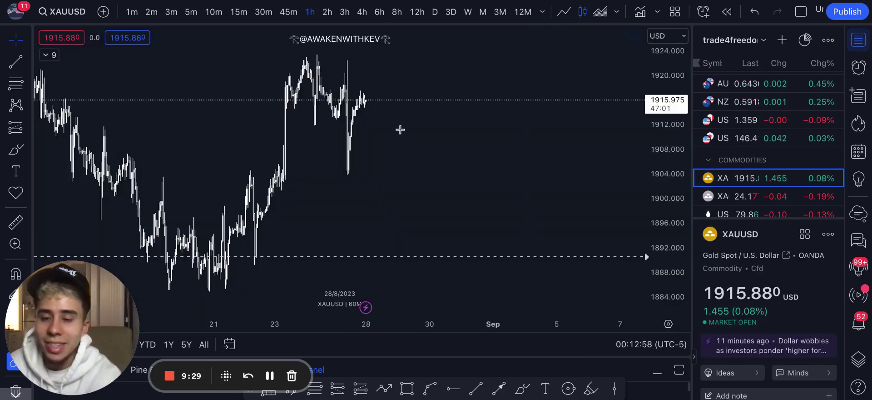
{"action": "scroll", "coordinate": [400, 129], "scroll_direction": "left", "scroll_amount": 5}
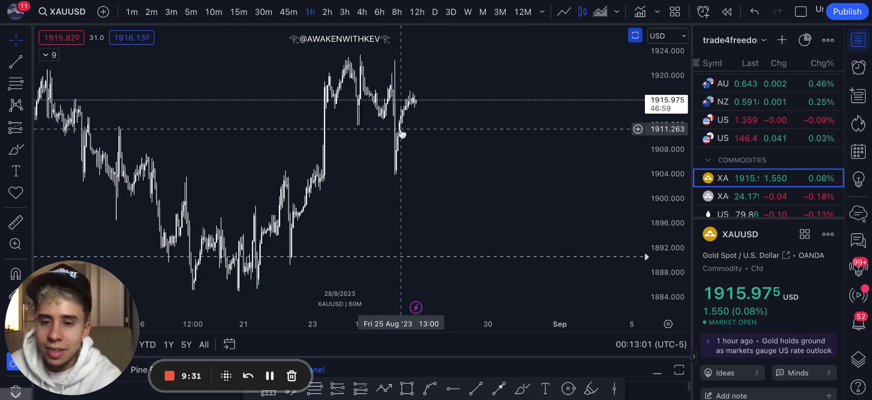
{"action": "scroll", "coordinate": [379, 273], "scroll_direction": "up", "scroll_amount": 3}
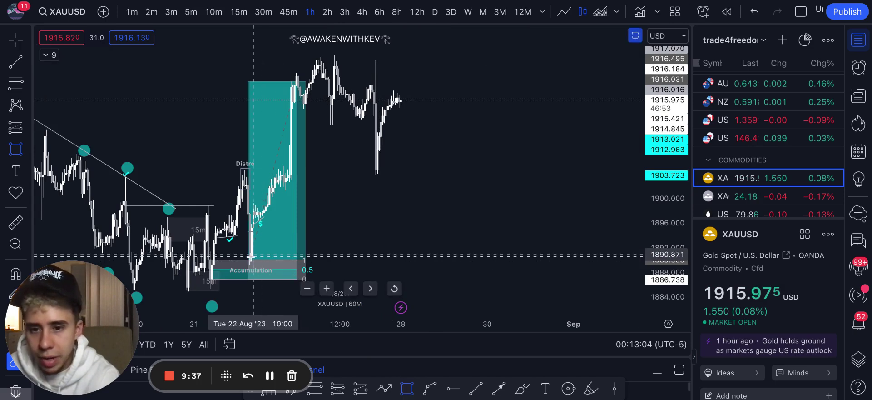
{"action": "left_click_drag", "start_coordinate": [347, 258], "coordinate": [516, 215]}
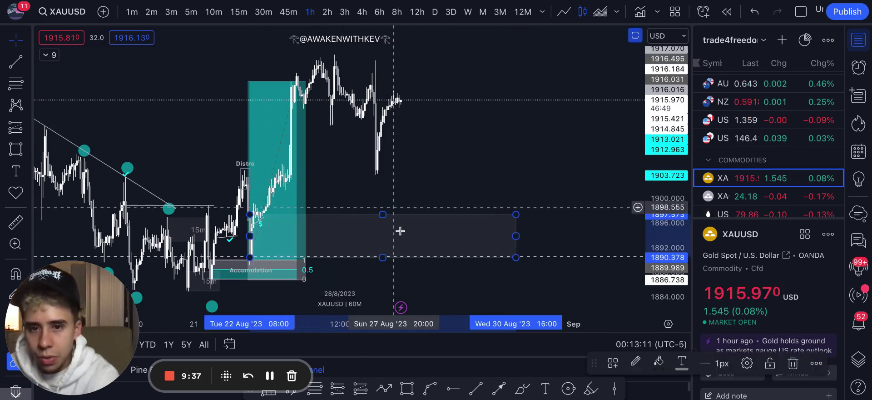
{"action": "left_click", "coordinate": [440, 156]}
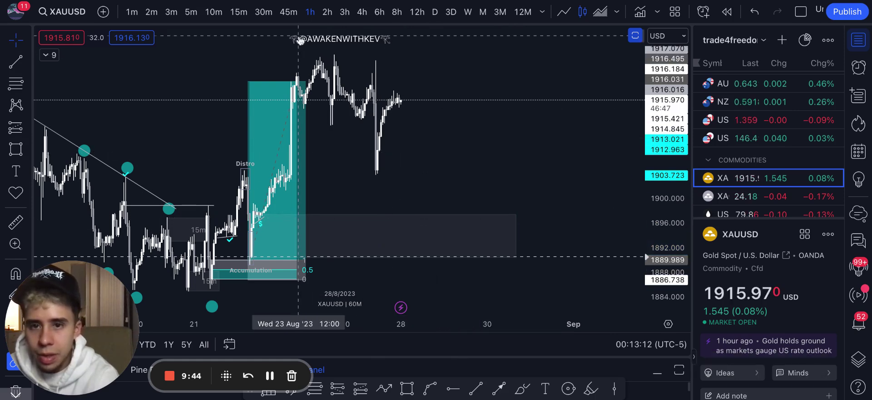
Switch XAUUSD to the 15-minute timeframe and examine price action from about 18 to 28 August.
{"action": "left_click", "coordinate": [238, 13]}
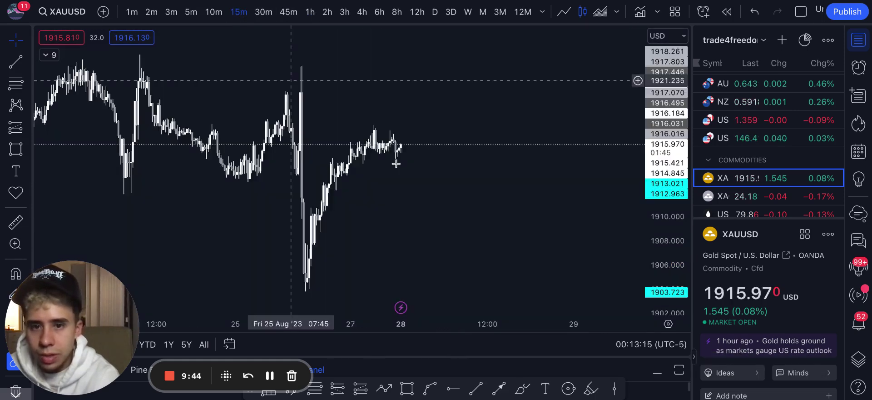
{"action": "scroll", "coordinate": [395, 162], "scroll_direction": "left", "scroll_amount": 5}
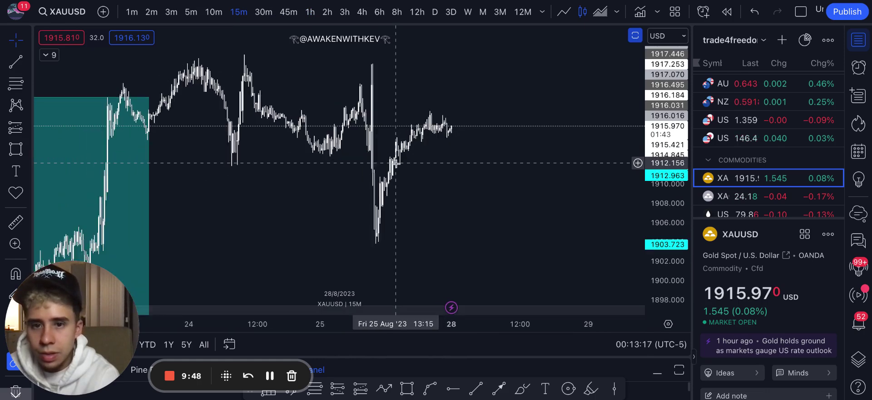
{"action": "scroll", "coordinate": [395, 162], "scroll_direction": "down", "scroll_amount": 3}
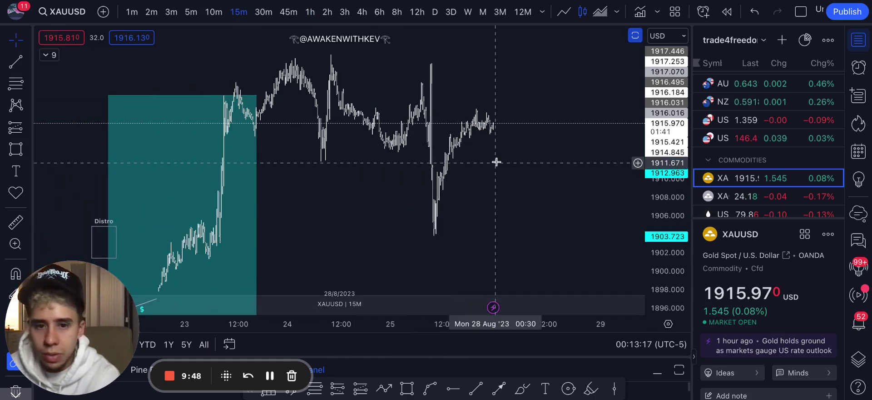
{"action": "scroll", "coordinate": [496, 164], "scroll_direction": "right", "scroll_amount": 3}
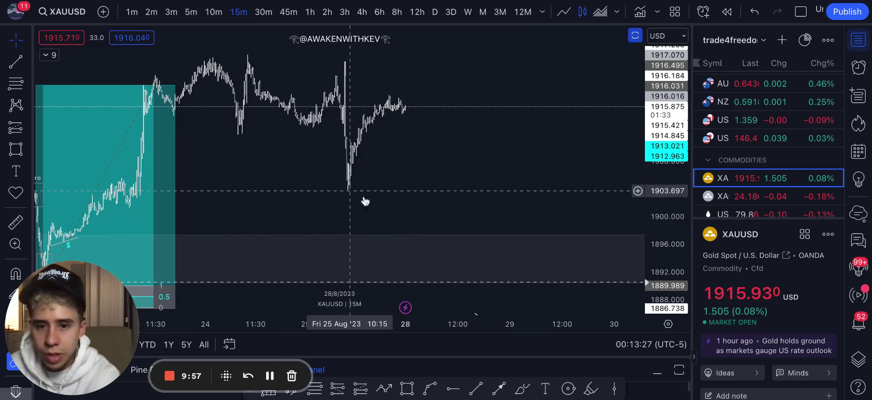
{"action": "scroll", "coordinate": [504, 124], "scroll_direction": "down", "scroll_amount": 3}
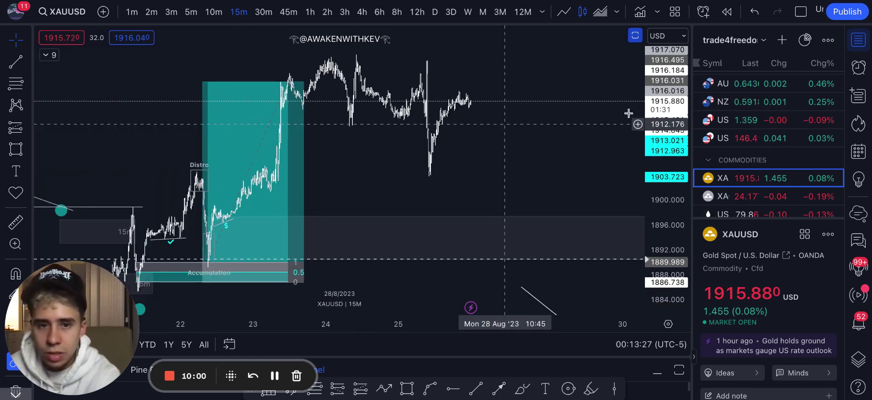
{"action": "scroll", "coordinate": [504, 125], "scroll_direction": "down", "scroll_amount": 3}
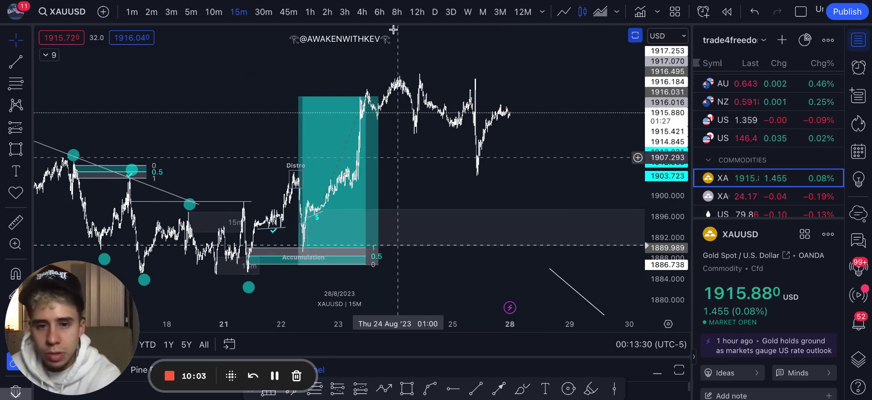
Open the US30USD chart and brush a rising curve with an arrowhead beneath the 24 to 25 August lows.
{"action": "scroll", "coordinate": [766, 170], "scroll_direction": "down", "scroll_amount": 2}
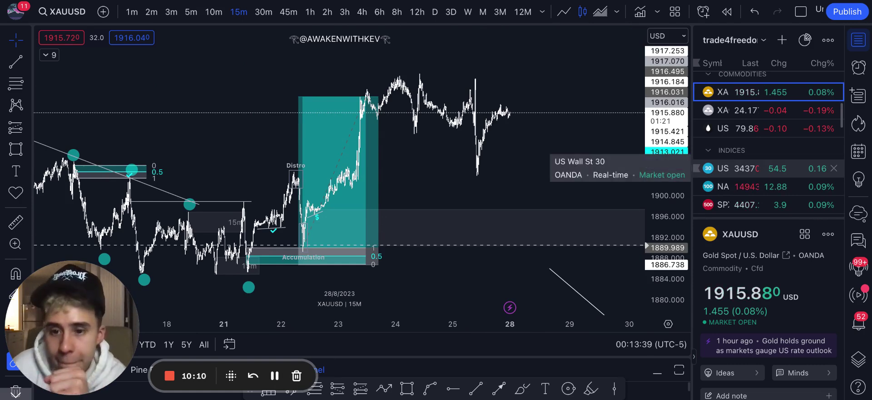
{"action": "left_click", "coordinate": [727, 168]}
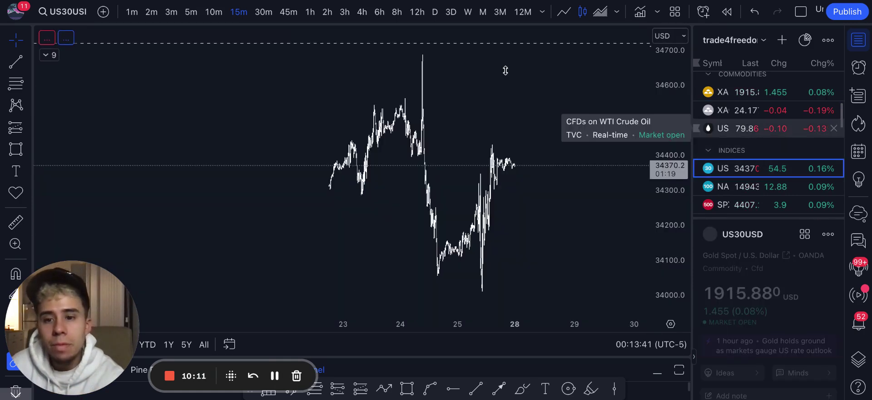
{"action": "scroll", "coordinate": [456, 141], "scroll_direction": "up", "scroll_amount": 2}
{"action": "scroll", "coordinate": [456, 141], "scroll_direction": "left", "scroll_amount": 10}
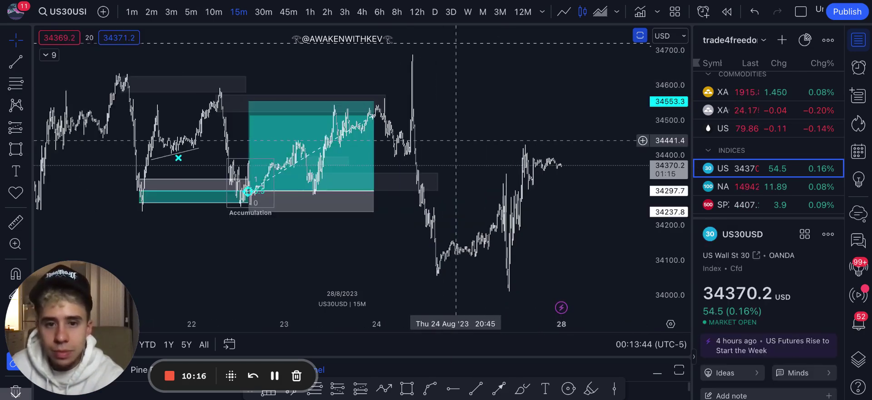
{"action": "scroll", "coordinate": [456, 141], "scroll_direction": "right", "scroll_amount": 10}
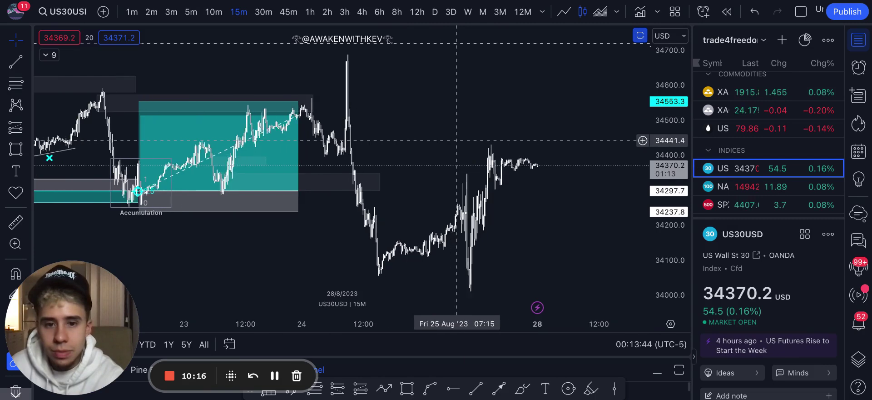
{"action": "scroll", "coordinate": [456, 140], "scroll_direction": "up", "scroll_amount": 3}
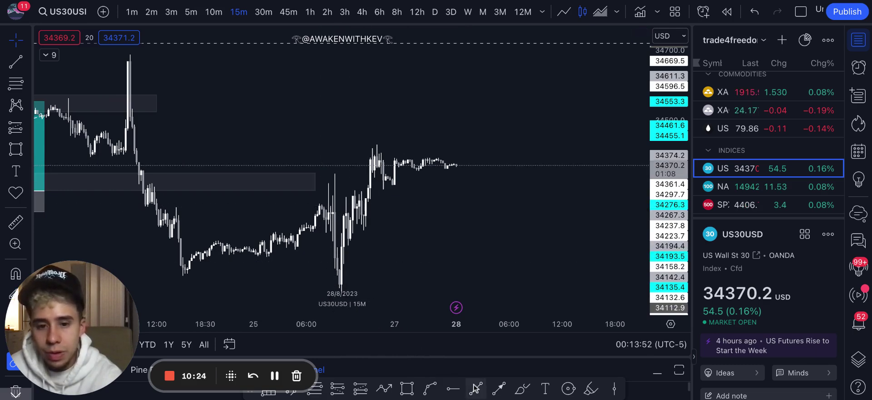
{"action": "left_click", "coordinate": [522, 389]}
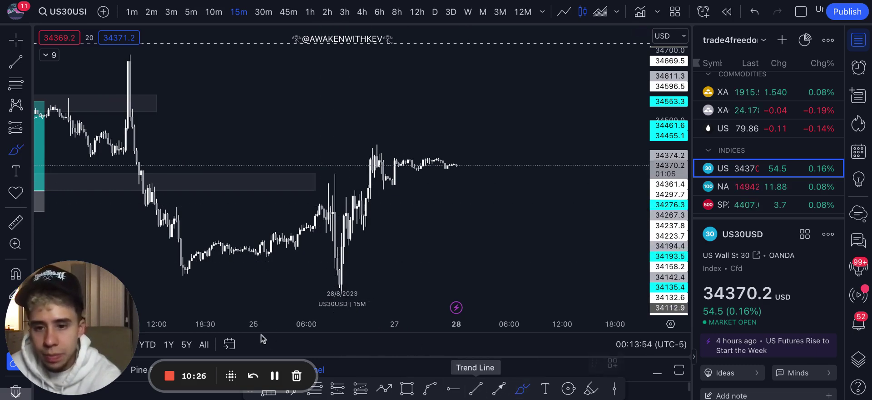
{"action": "left_click_drag", "start_coordinate": [184, 276], "coordinate": [315, 253]}
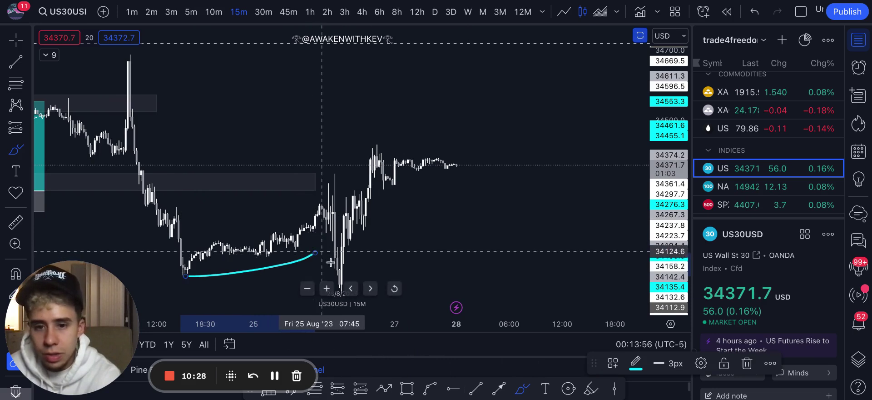
{"action": "left_click_drag", "start_coordinate": [284, 286], "coordinate": [295, 278]}
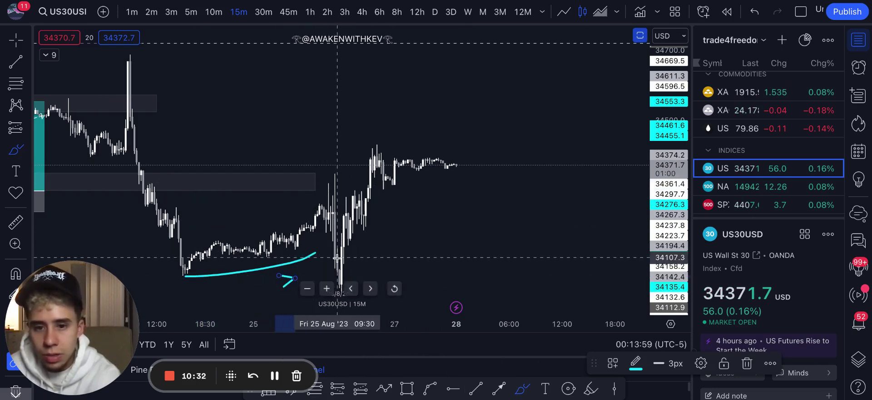
Brush a US30USD line near 34,107, arcs at the 25 August low and following high, and a path dipping to the line, then rising to about 34,530.
{"action": "left_click_drag", "start_coordinate": [338, 257], "coordinate": [579, 262]}
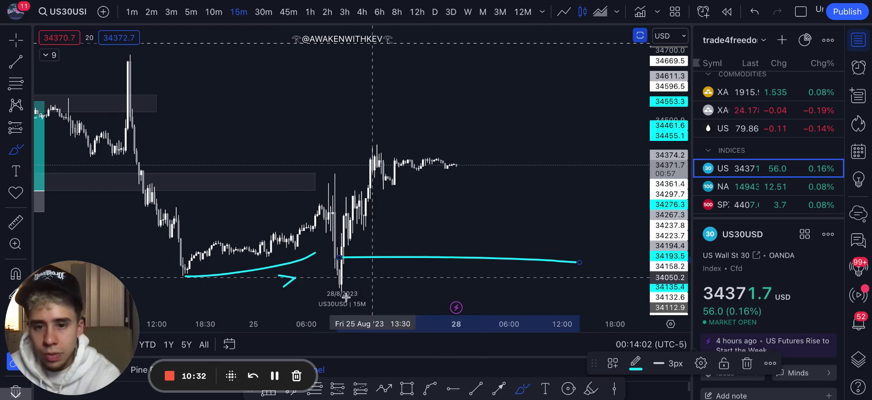
{"action": "left_click_drag", "start_coordinate": [332, 298], "coordinate": [355, 292]}
{"action": "mouse_move", "coordinate": [362, 142]}
{"action": "left_mouse_down"}
{"action": "mouse_move", "coordinate": [374, 134]}
{"action": "mouse_move", "coordinate": [410, 139]}
{"action": "left_mouse_up"}
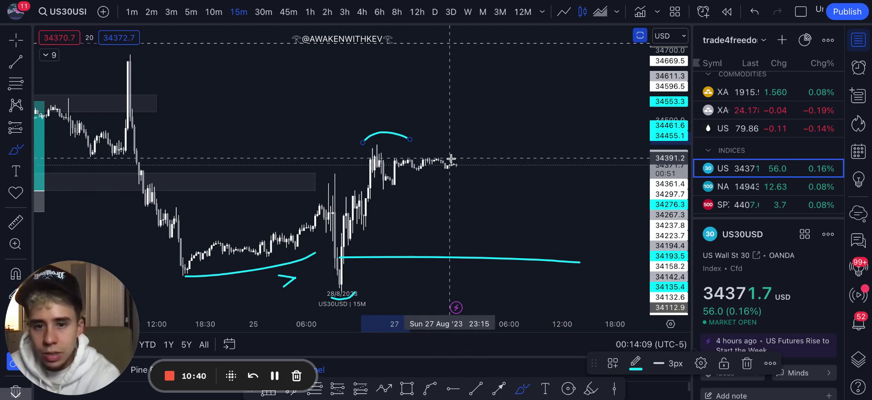
{"action": "mouse_move", "coordinate": [452, 160]}
{"action": "left_mouse_down"}
{"action": "mouse_move", "coordinate": [478, 225]}
{"action": "mouse_move", "coordinate": [491, 213]}
{"action": "mouse_move", "coordinate": [510, 257]}
{"action": "mouse_move", "coordinate": [531, 209]}
{"action": "mouse_move", "coordinate": [538, 216]}
{"action": "mouse_move", "coordinate": [545, 207]}
{"action": "mouse_move", "coordinate": [577, 108]}
{"action": "mouse_move", "coordinate": [589, 121]}
{"action": "left_mouse_up"}
Brush two long horizontal lines on US30USD at about 34,470 and 34,665, extending past the projected path.
{"action": "scroll", "coordinate": [509, 160], "scroll_direction": "down", "scroll_amount": 2}
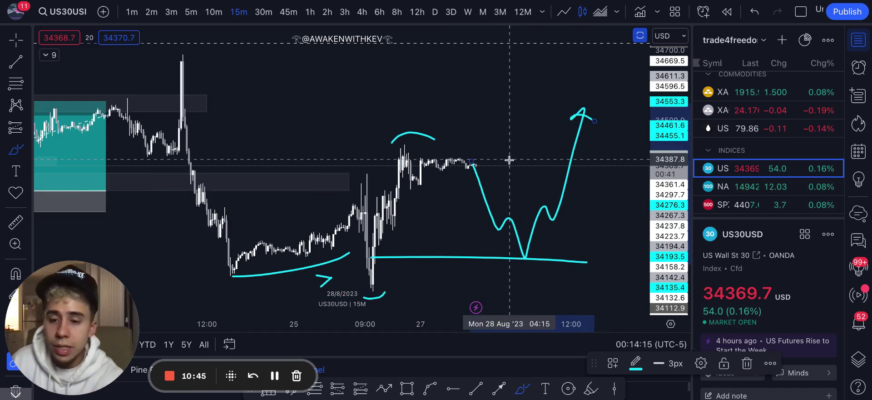
{"action": "scroll", "coordinate": [509, 160], "scroll_direction": "down", "scroll_amount": 1}
{"action": "scroll", "coordinate": [357, 180], "scroll_direction": "down", "scroll_amount": 4}
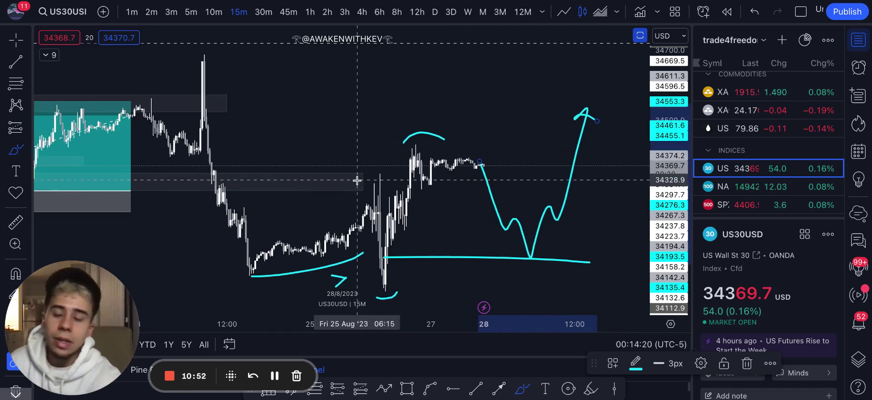
{"action": "scroll", "coordinate": [357, 180], "scroll_direction": "down", "scroll_amount": 3}
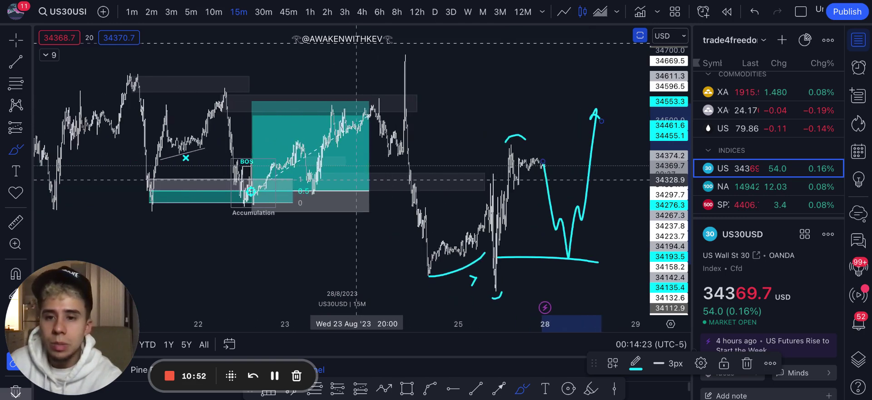
{"action": "scroll", "coordinate": [351, 122], "scroll_direction": "up", "scroll_amount": 3}
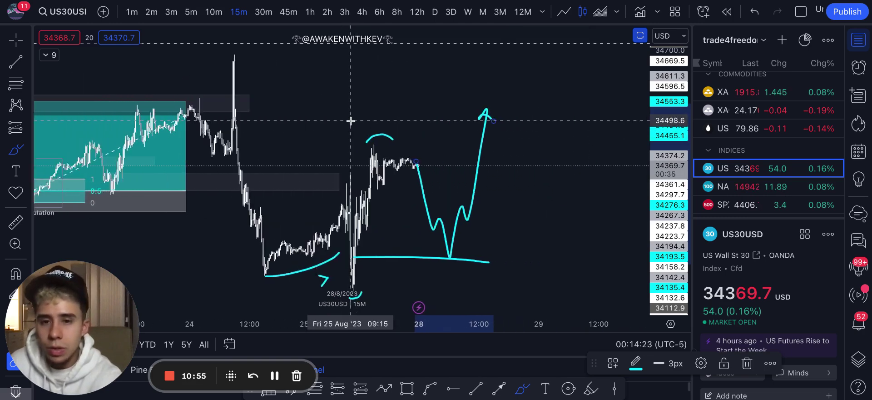
{"action": "left_click_drag", "start_coordinate": [206, 130], "coordinate": [577, 126]}
{"action": "left_click_drag", "start_coordinate": [182, 63], "coordinate": [649, 58]}
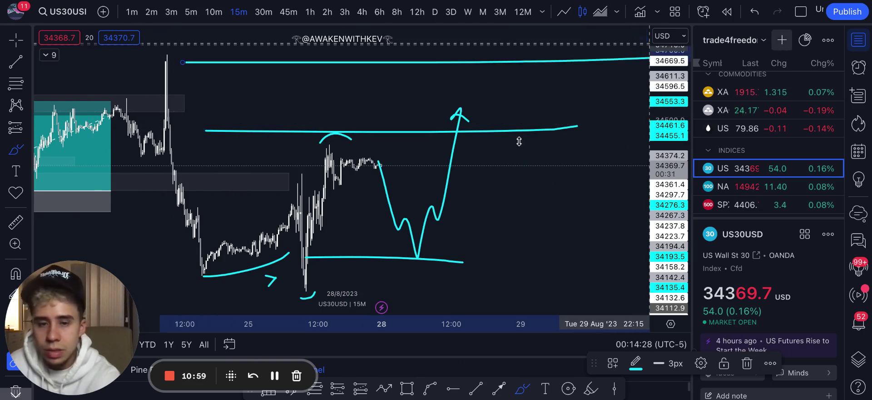
Open the NAS100 chart, brush a support line near 14,775, and brush a path dipping to it, then rising to about 15,200.
{"action": "left_click", "coordinate": [742, 186]}
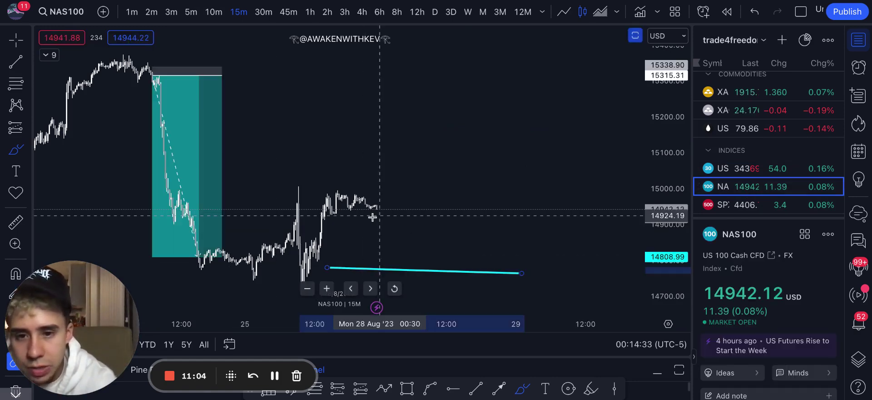
{"action": "mouse_move", "coordinate": [381, 258]}
{"action": "left_mouse_down"}
{"action": "mouse_move", "coordinate": [385, 273]}
{"action": "mouse_move", "coordinate": [433, 117]}
{"action": "left_mouse_up"}
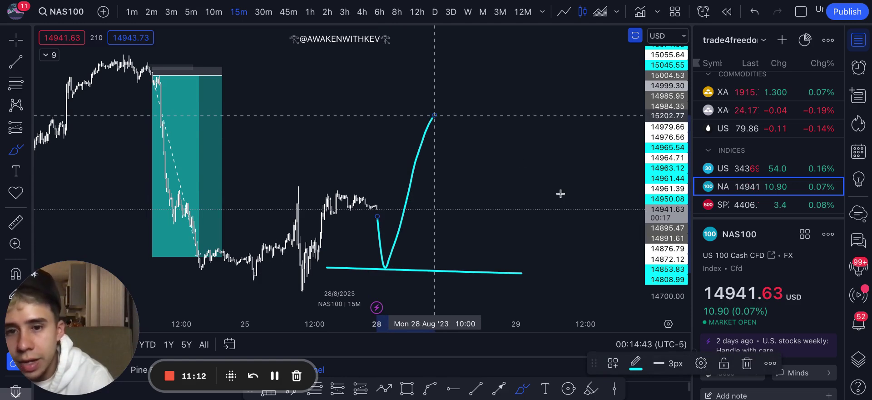
Open the SPX500USD chart and brush two horizontal support lines at about 4373 and 4364 from the 25 August low.
{"action": "left_click", "coordinate": [729, 208]}
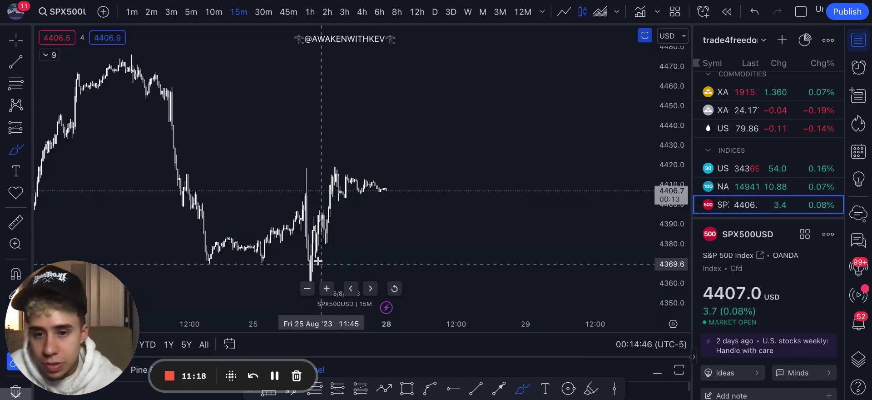
{"action": "left_click_drag", "start_coordinate": [309, 259], "coordinate": [556, 256]}
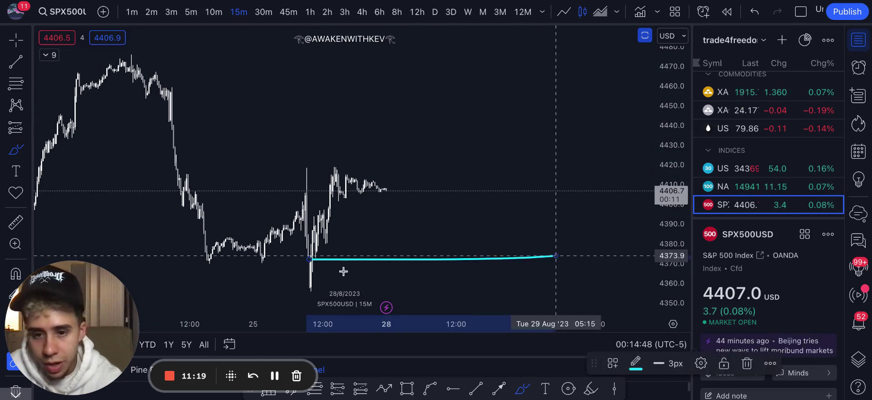
{"action": "left_click_drag", "start_coordinate": [333, 276], "coordinate": [548, 273]}
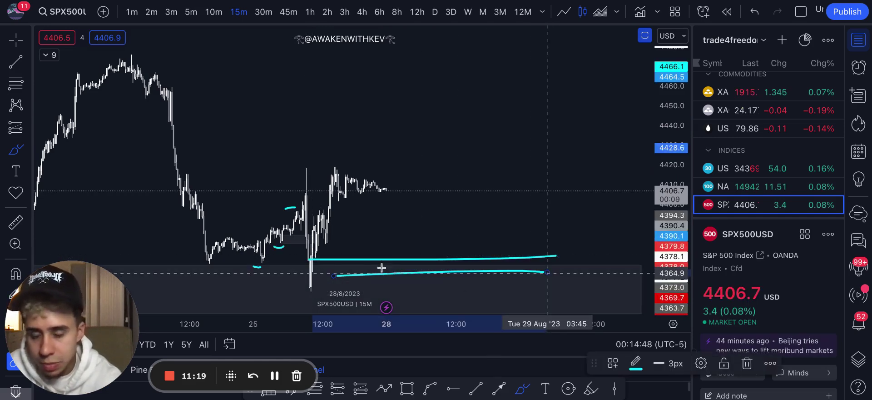
Brush a projected SPX500USD path down to about 4364 and up to about 4444, plus a short line across the 25 August highs near 4419.
{"action": "mouse_move", "coordinate": [385, 195]}
{"action": "left_mouse_down"}
{"action": "mouse_move", "coordinate": [435, 228]}
{"action": "mouse_move", "coordinate": [468, 109]}
{"action": "mouse_move", "coordinate": [475, 135]}
{"action": "left_mouse_up"}
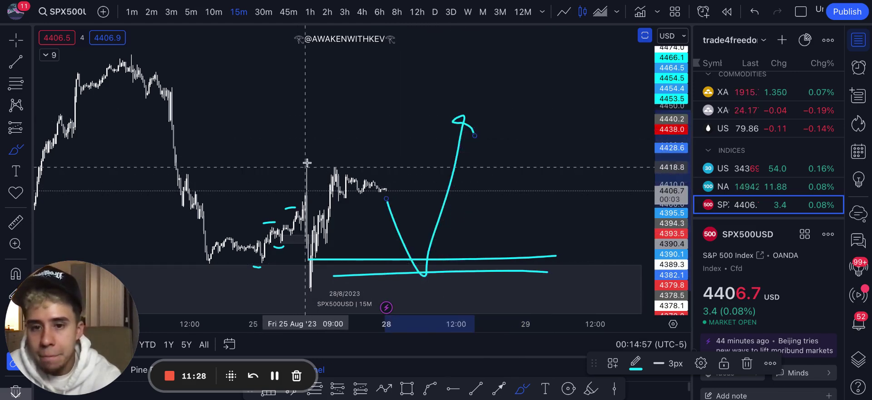
{"action": "left_click_drag", "start_coordinate": [302, 167], "coordinate": [361, 167]}
{"action": "scroll", "coordinate": [751, 184], "scroll_direction": "down", "scroll_amount": 3}
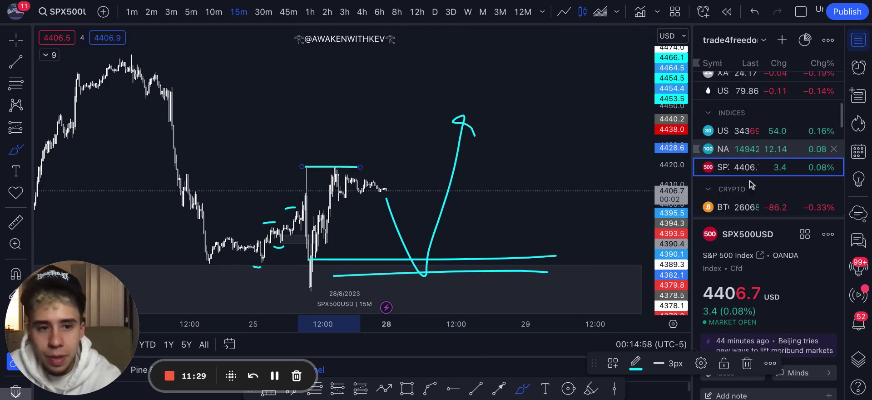
{"action": "scroll", "coordinate": [751, 184], "scroll_direction": "up", "scroll_amount": 5}
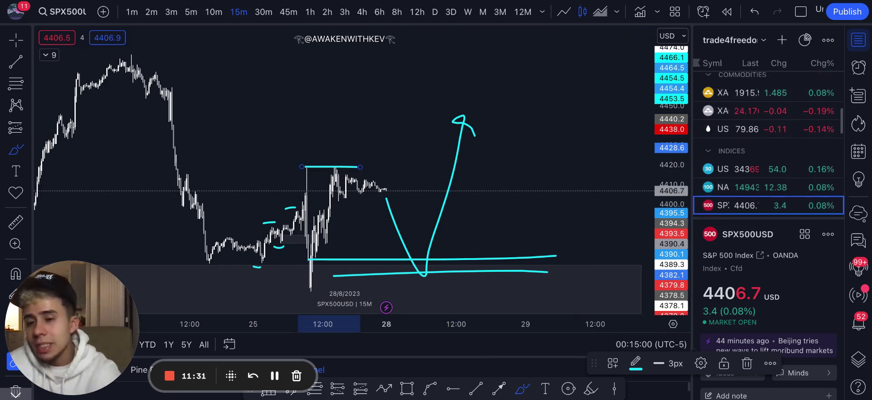